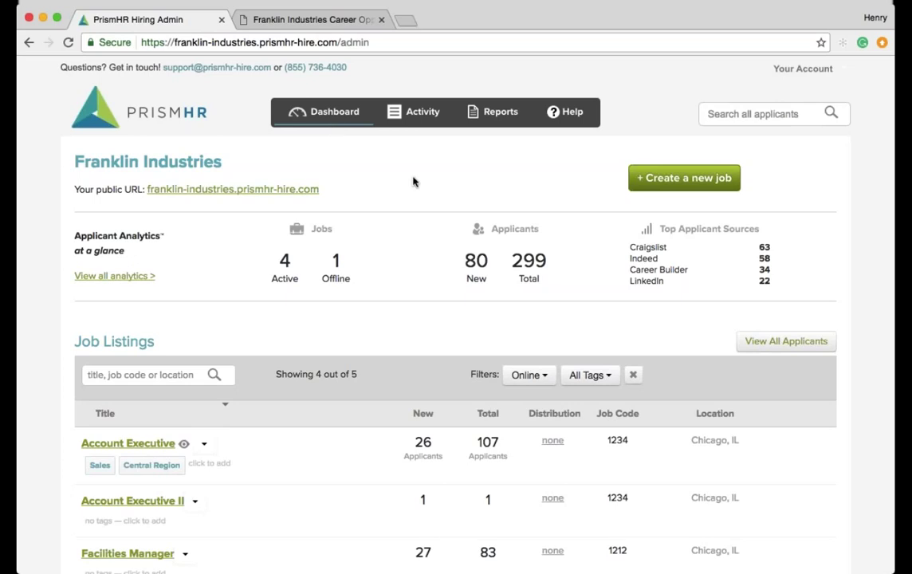
Open the Account Executive job listing for editing.
scroll(413, 182, "down", 2)
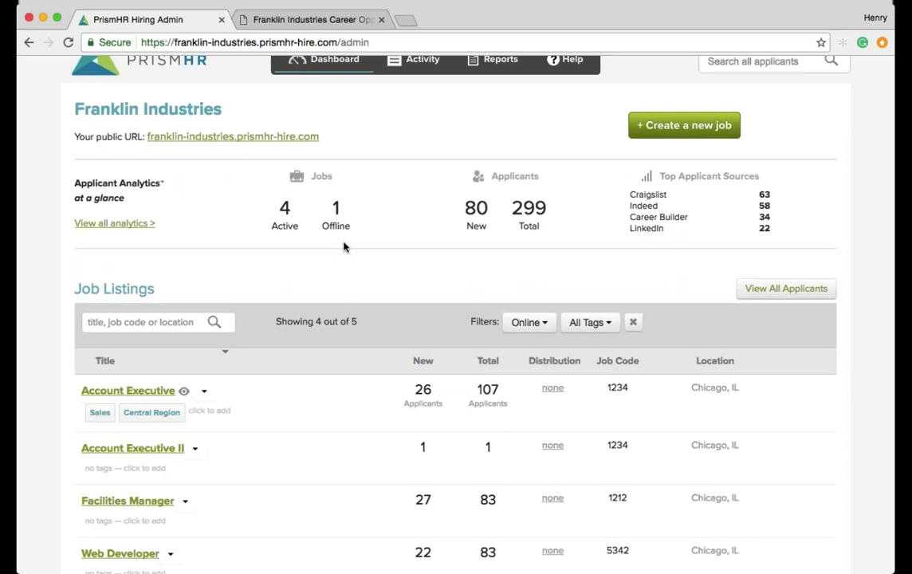
scroll(342, 246, "down", 2)
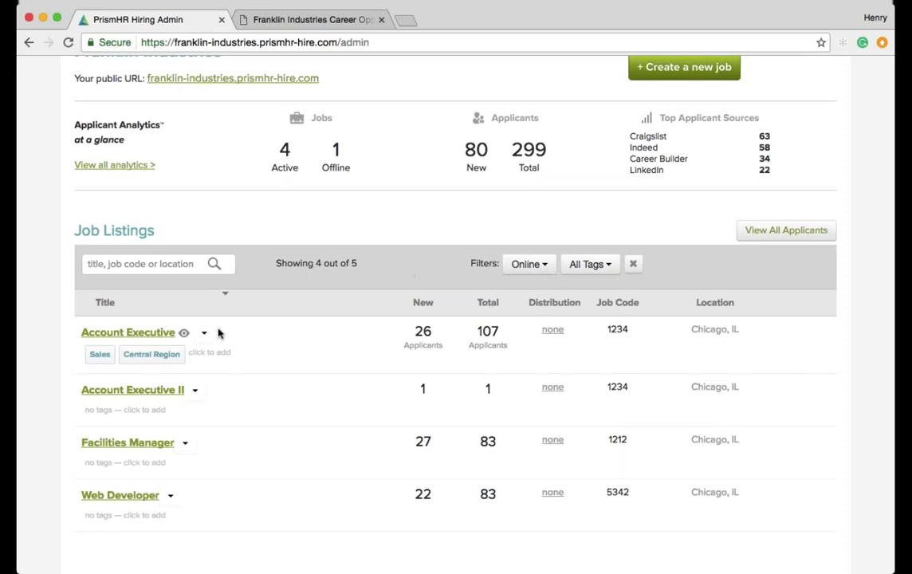
left_click(204, 335)
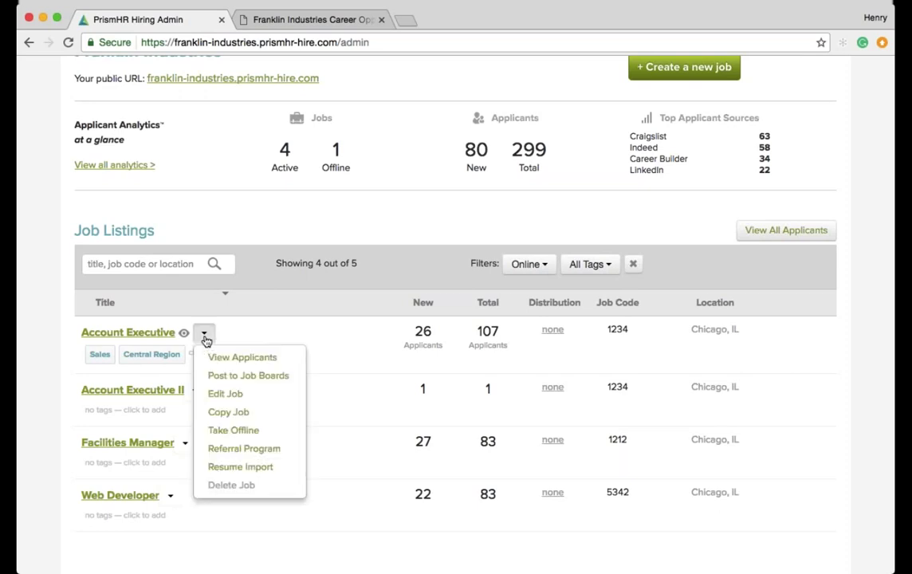
left_click(269, 399)
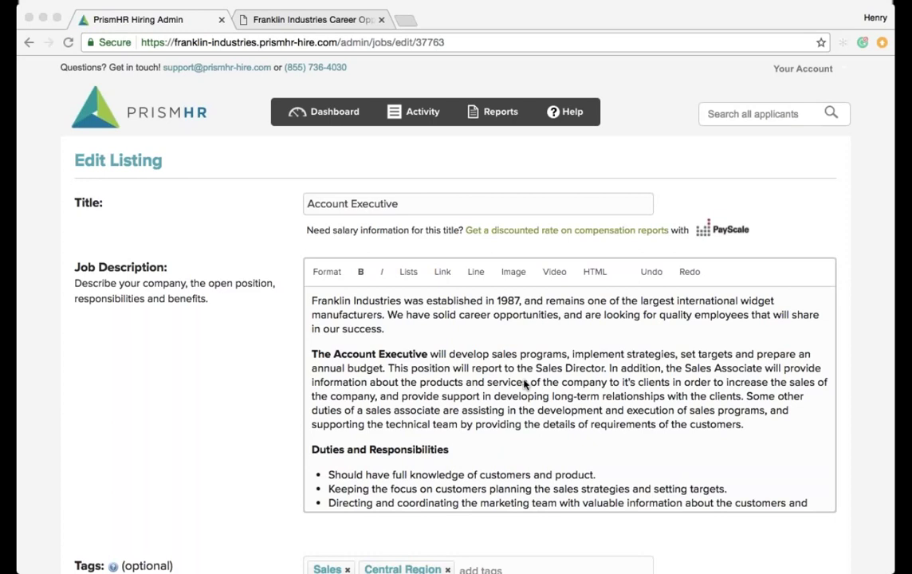
Review the listing's description, tags and location fields, and open its application form for customization in the Form Builder.
left_click(252, 258)
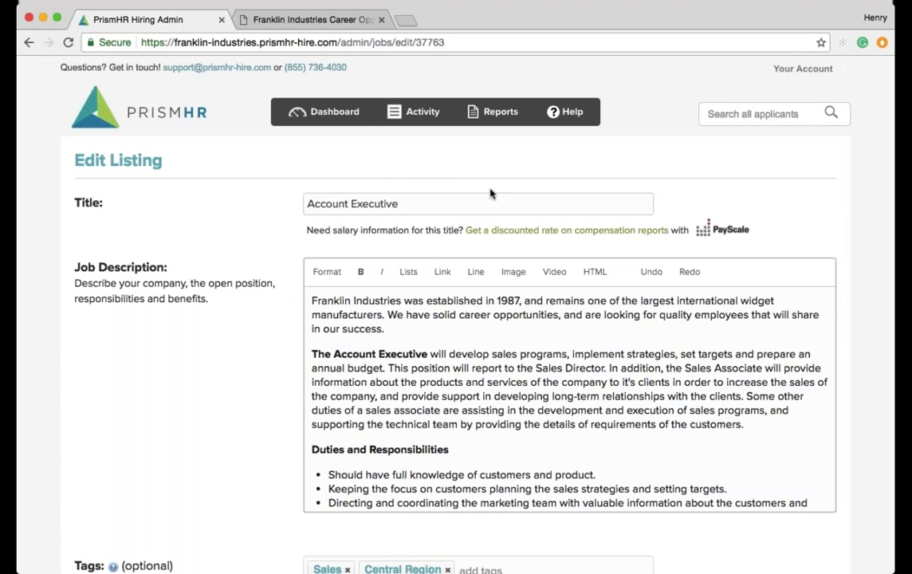
scroll(250, 367, "down", 5)
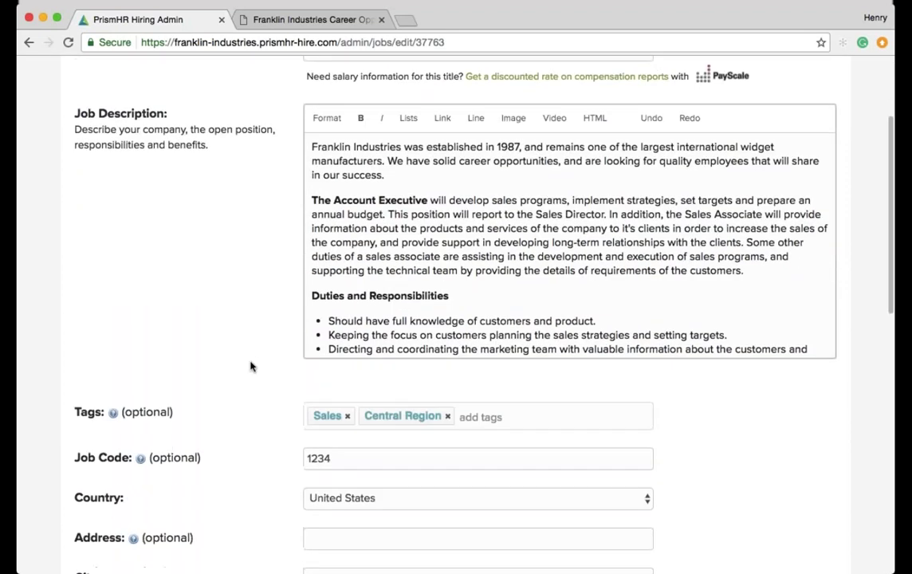
scroll(250, 366, "up", 1)
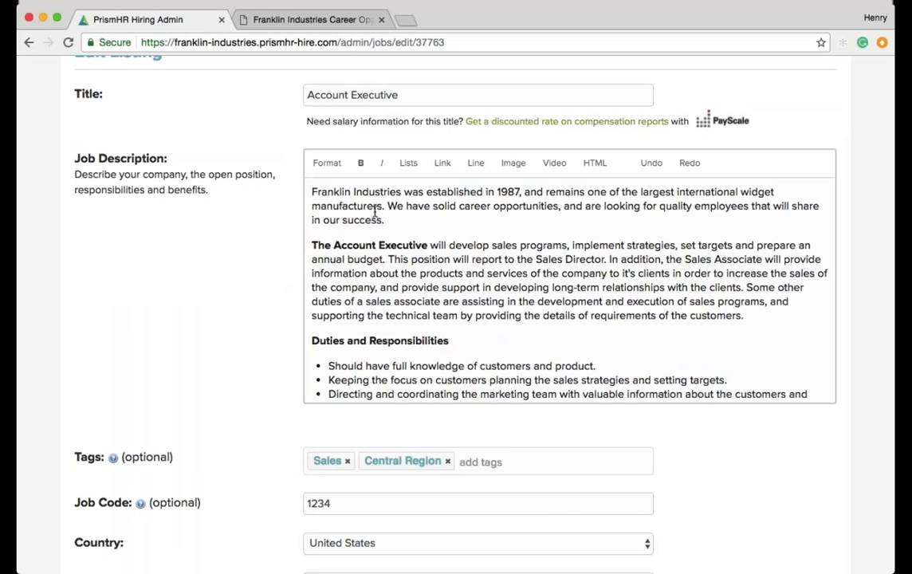
scroll(284, 292, "down", 6)
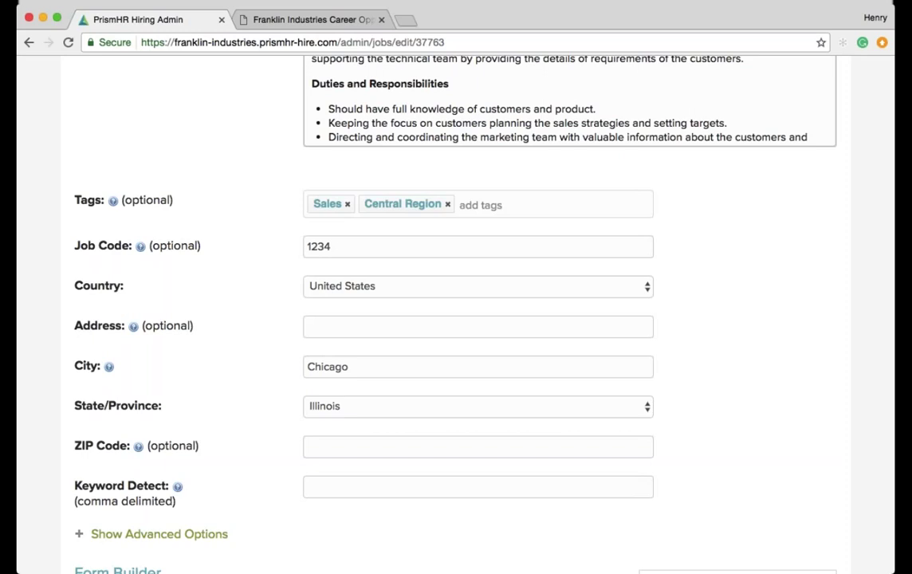
scroll(156, 287, "down", 5)
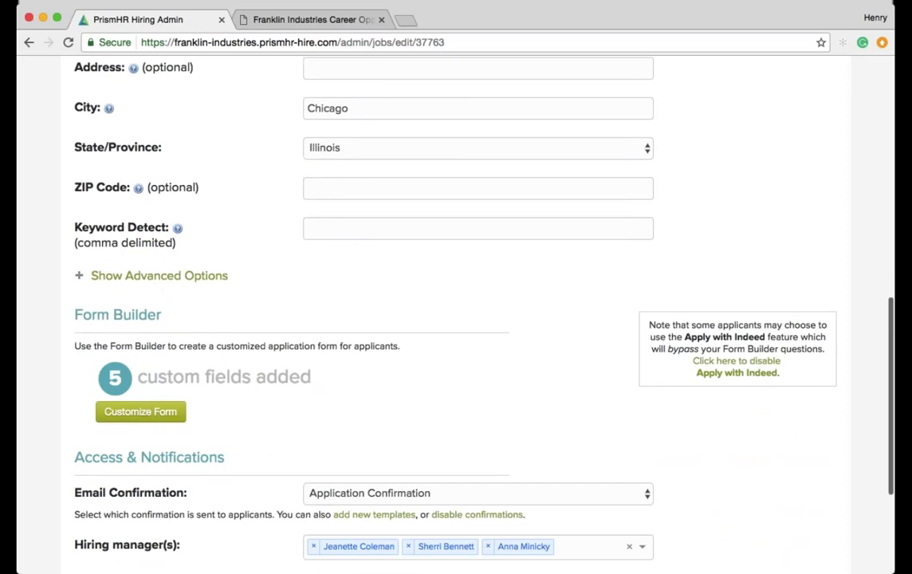
left_click(143, 416)
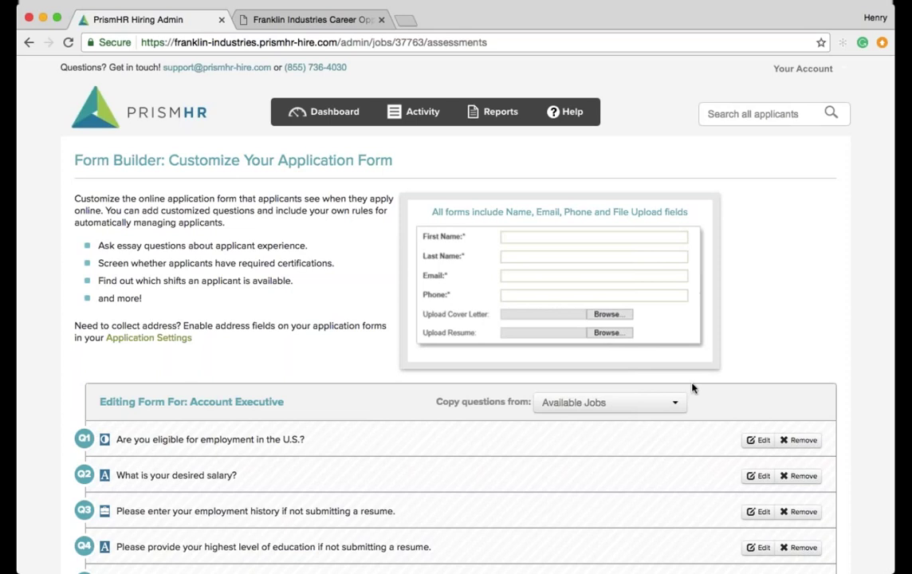
Open the U.S. employment eligibility question and examine its required, archive and auto-tagging settings.
scroll(692, 388, "down", 3)
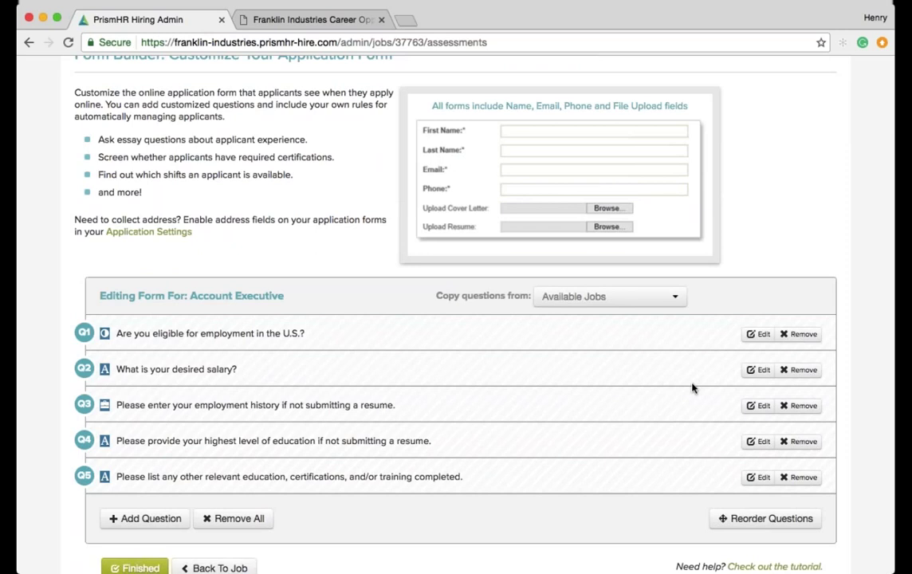
left_click(756, 334)
scroll(756, 337, "down", 3)
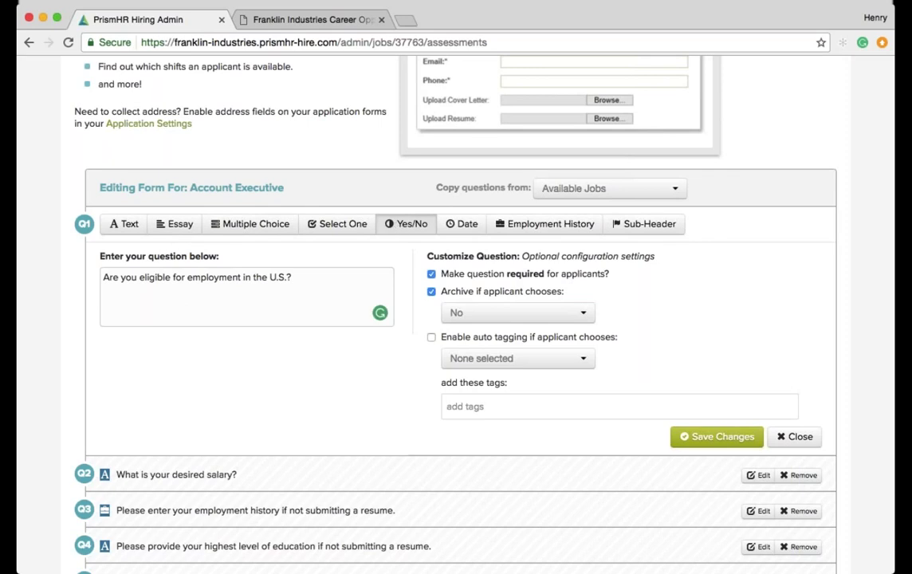
scroll(326, 316, "down", 1)
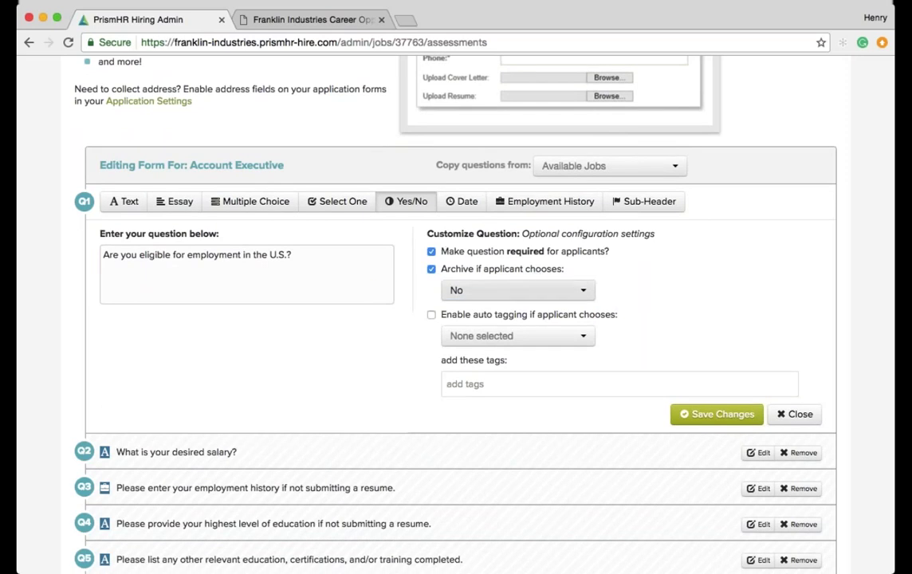
left_click(517, 290)
left_click(462, 333)
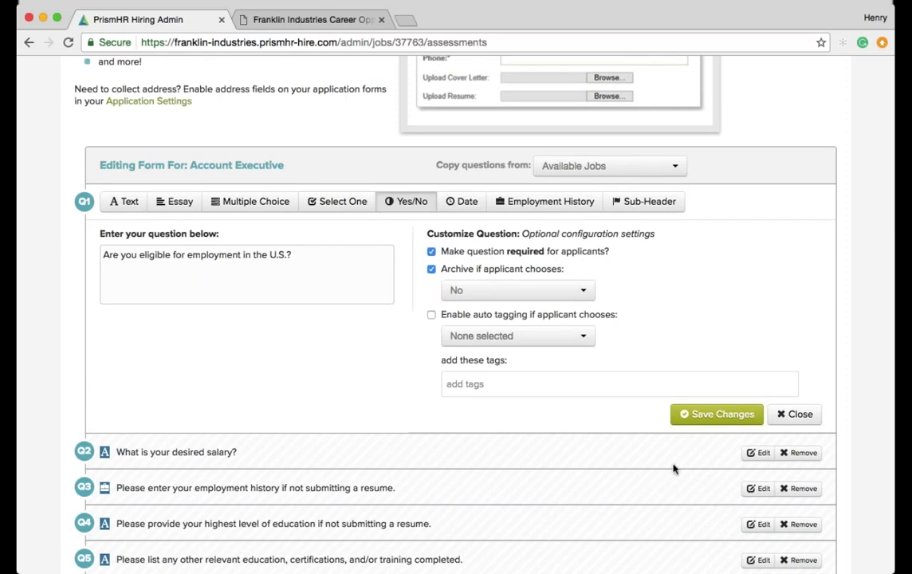
Examine the settings of the desired salary question and the employment history question.
left_click(760, 452)
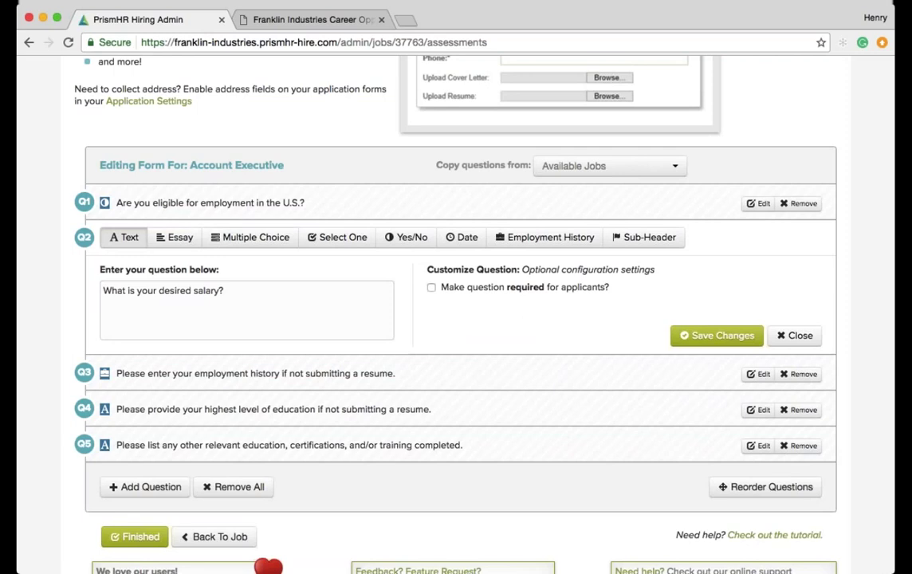
left_click(714, 334)
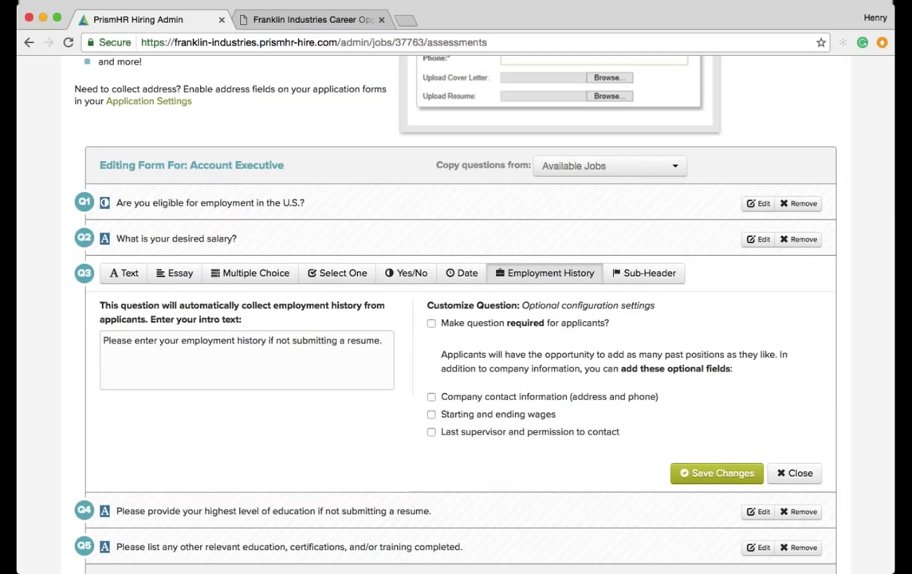
scroll(456, 319, "down", 3)
Add a sixth question of type Yes/No reading "Do you have this skill?".
left_click(163, 465)
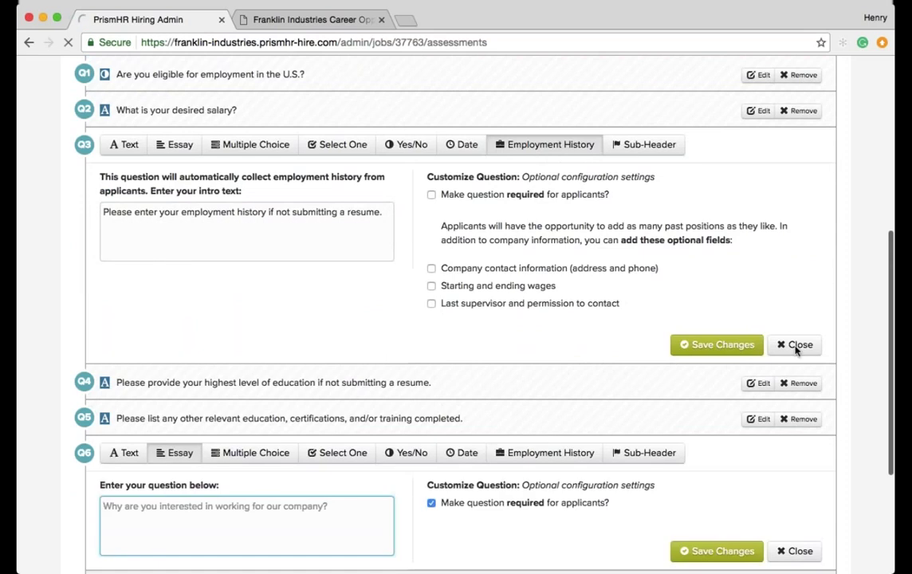
left_click(247, 511)
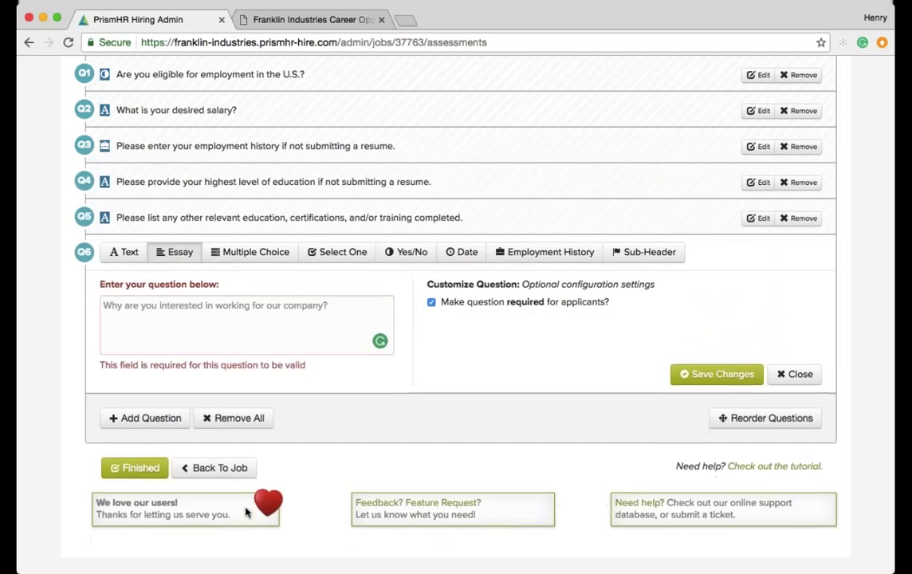
left_click(240, 302)
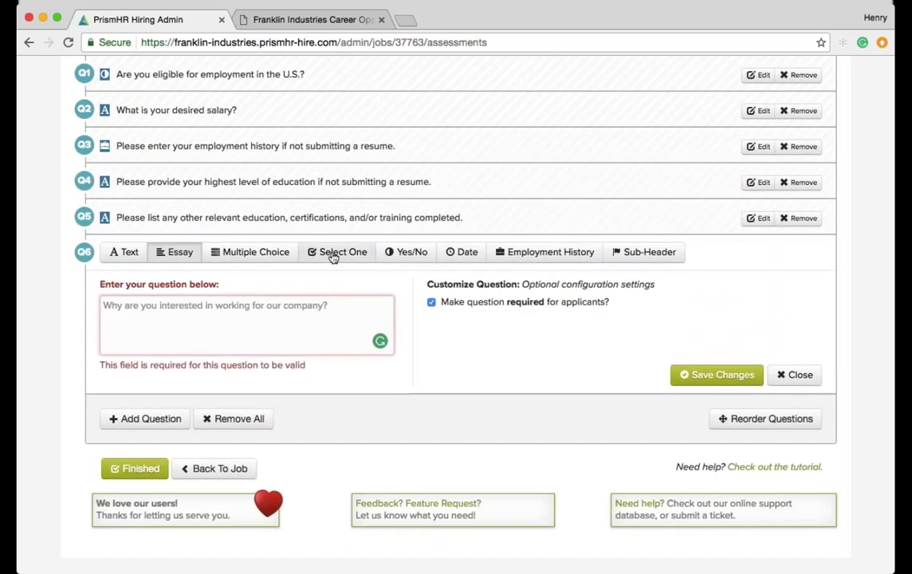
left_click(404, 258)
left_click(237, 320)
type("Do")
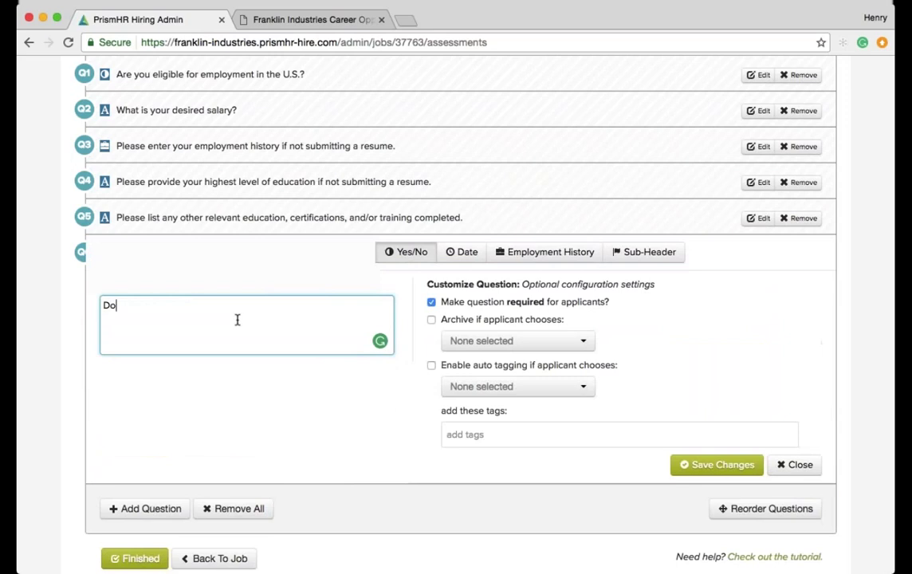
type(" you have this skill?")
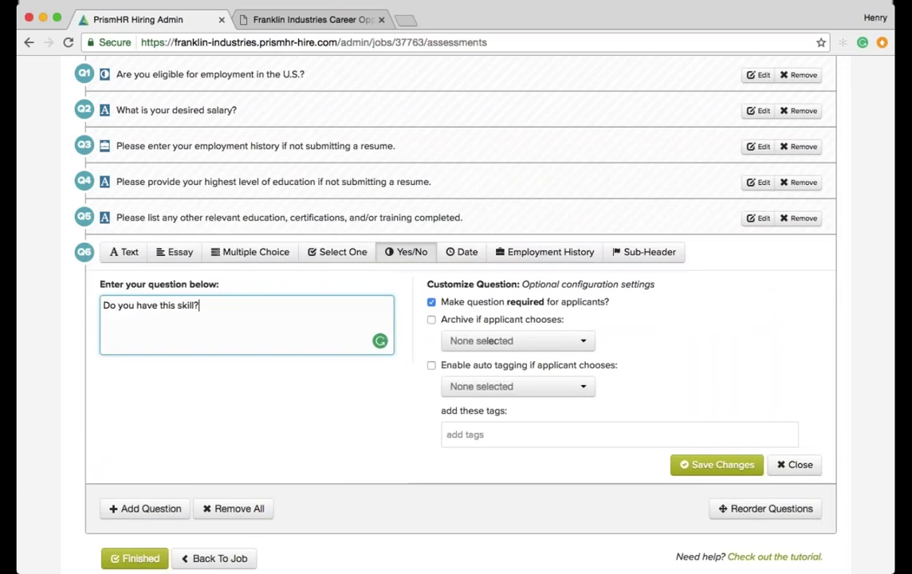
Enable auto tagging on the new question for applicants who choose Yes, with the tag "skill".
left_click(431, 365)
left_click(509, 392)
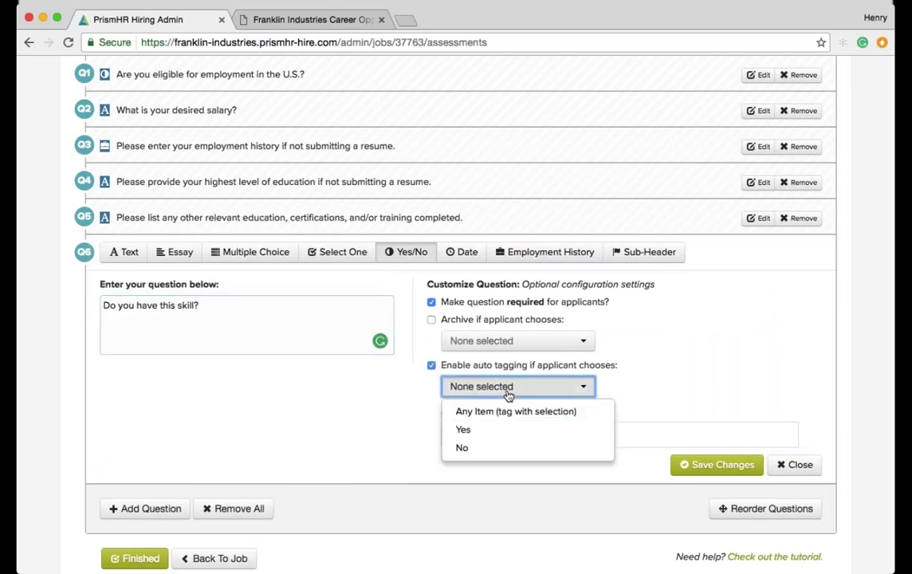
left_click(525, 431)
left_click(411, 449)
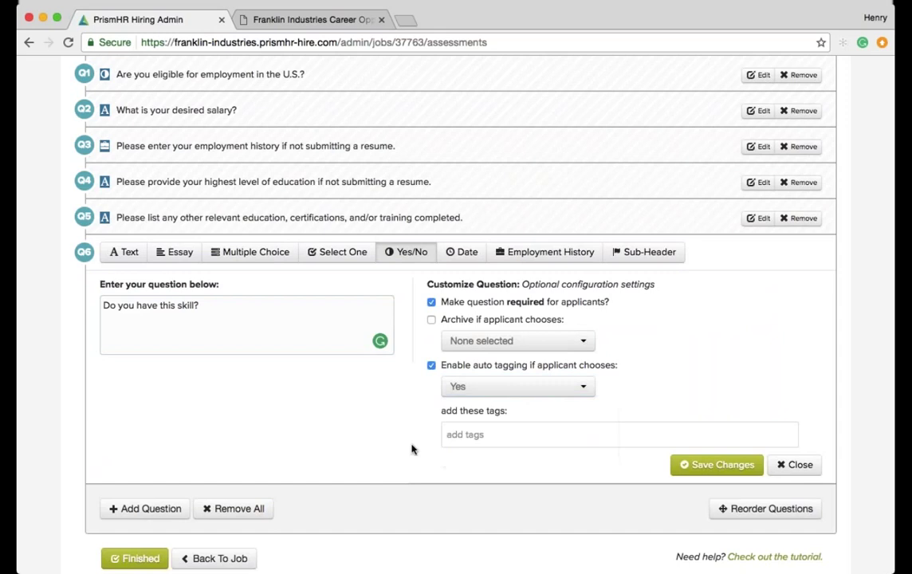
left_click(463, 434)
type("skill")
key("Return")
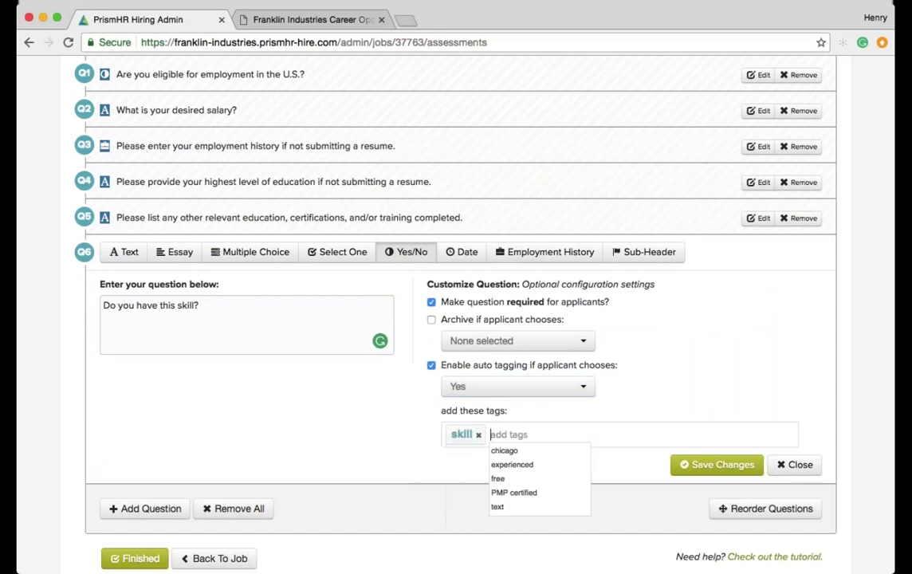
left_click(428, 446)
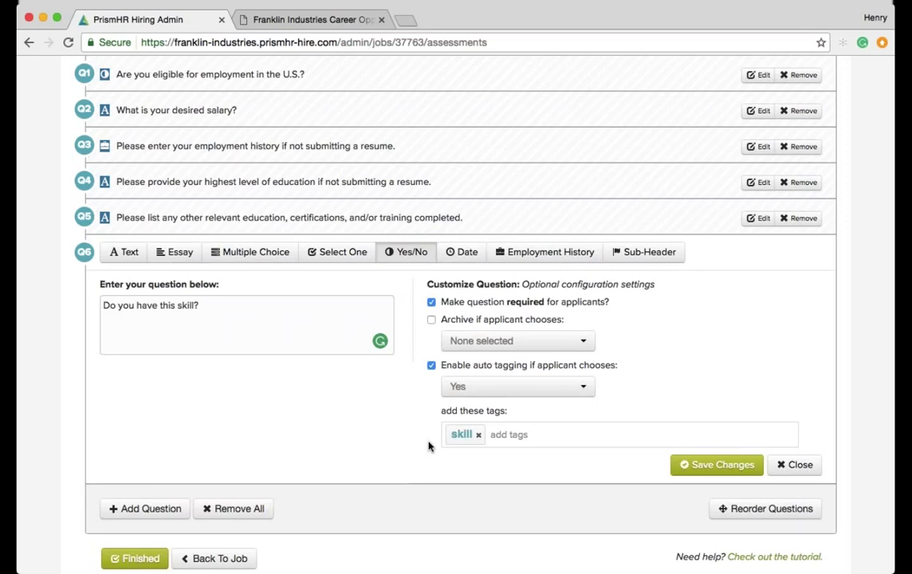
Return to the job listing without saving the new question, and save the listing to continue to the job board options.
scroll(426, 466, "down", 3)
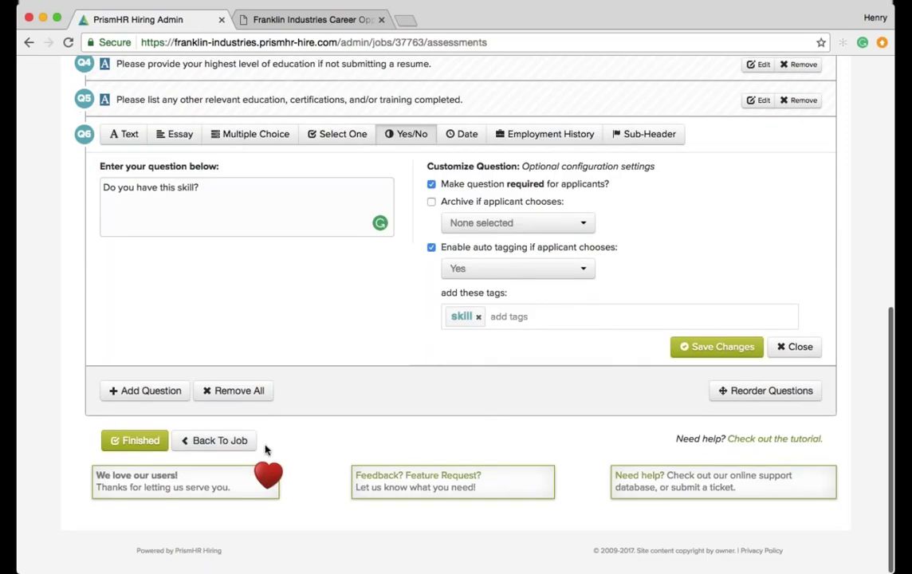
left_click(224, 440)
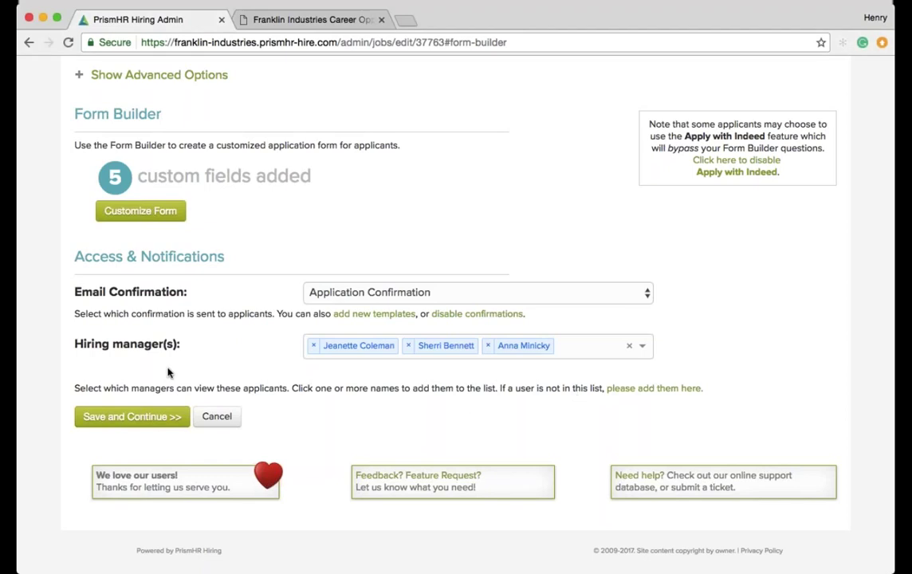
left_click(132, 417)
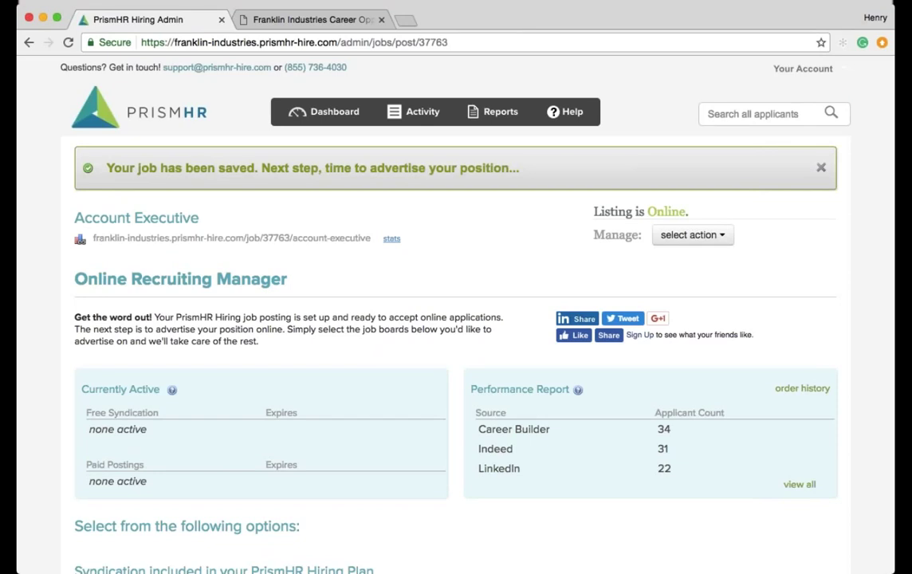
View which job boards the Free Boards syndication option covers, and close that information.
scroll(456, 319, "down", 5)
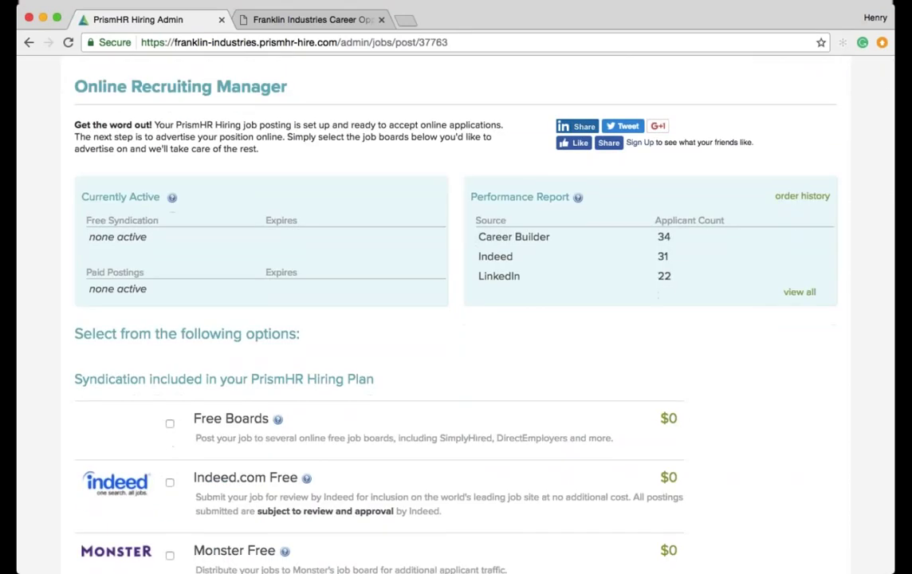
scroll(456, 319, "down", 4)
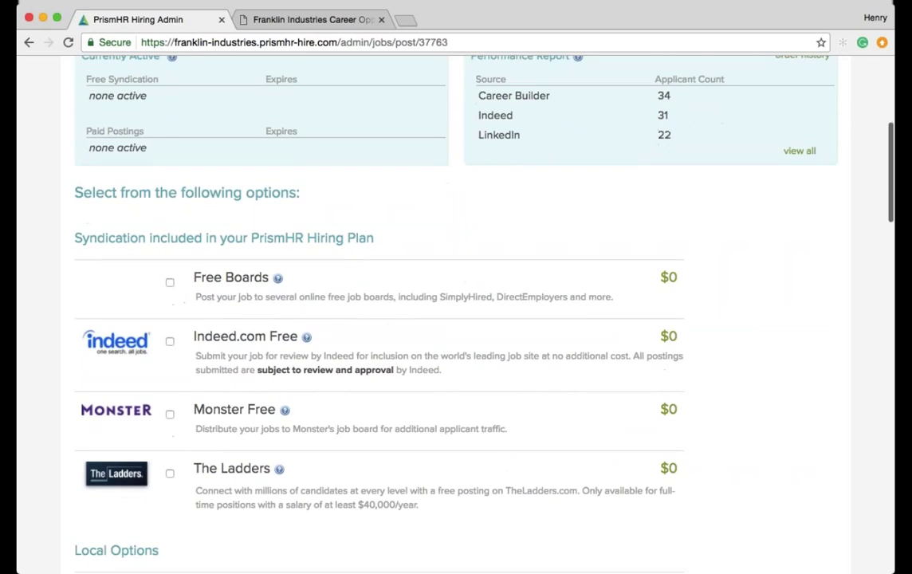
left_click(278, 279)
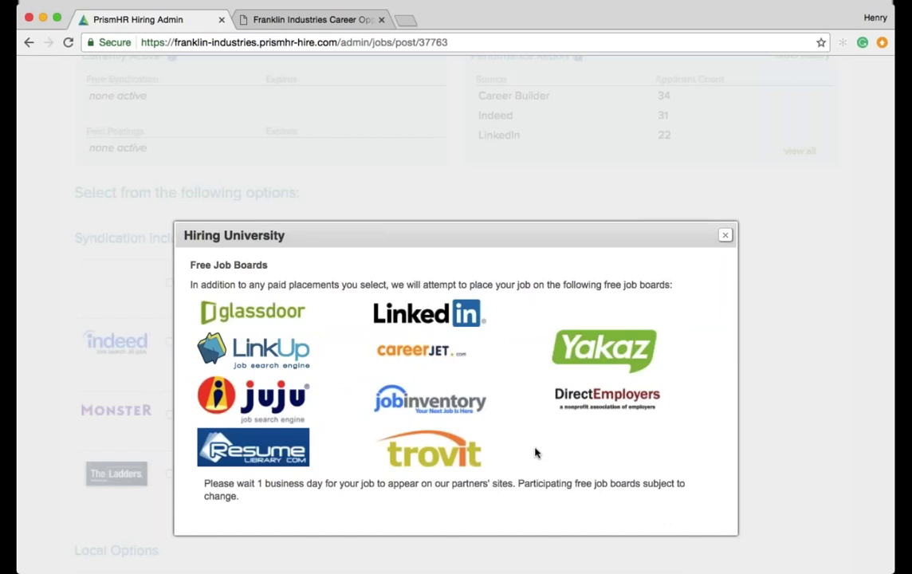
left_click(725, 235)
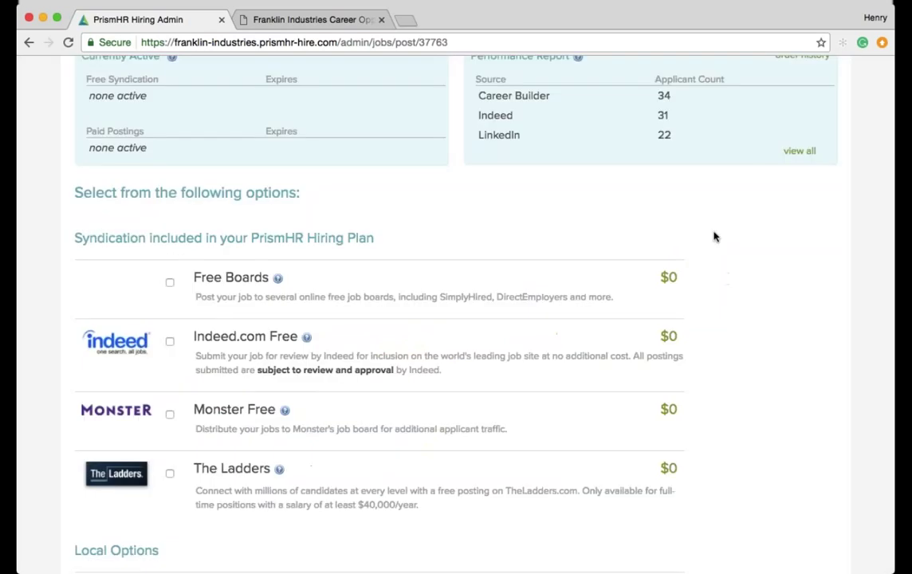
Select the Free Boards option and clear it again, and look through the local and national job board options.
left_click(170, 283)
left_click(170, 287)
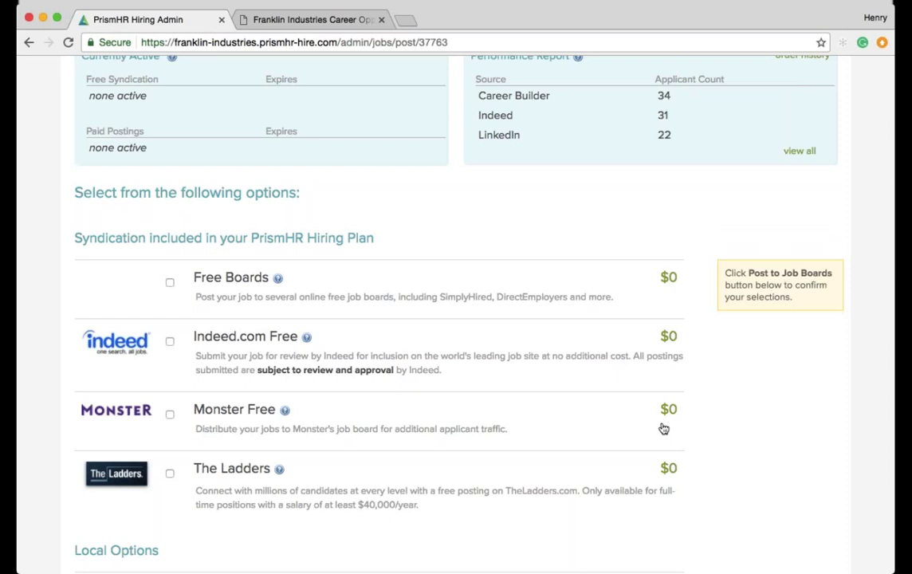
scroll(663, 429, "down", 10)
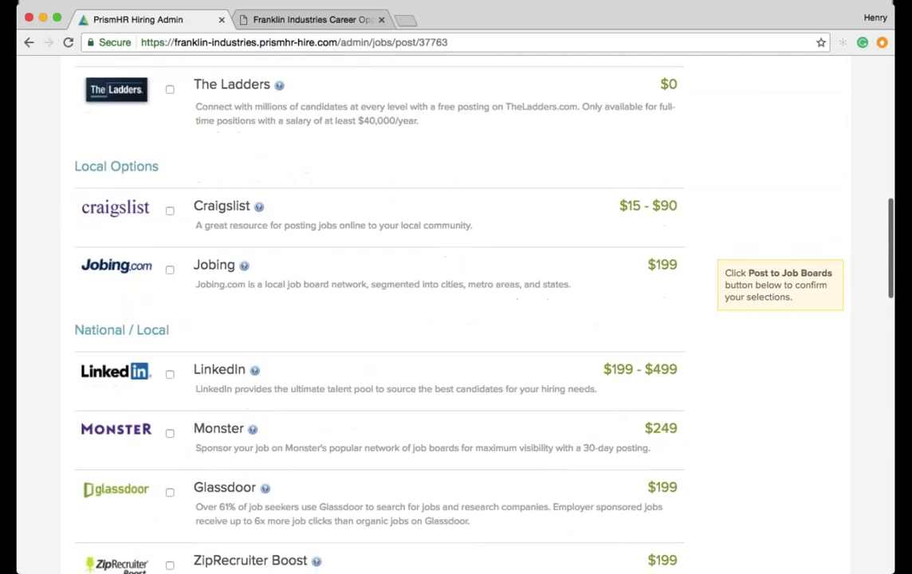
scroll(434, 311, "down", 3)
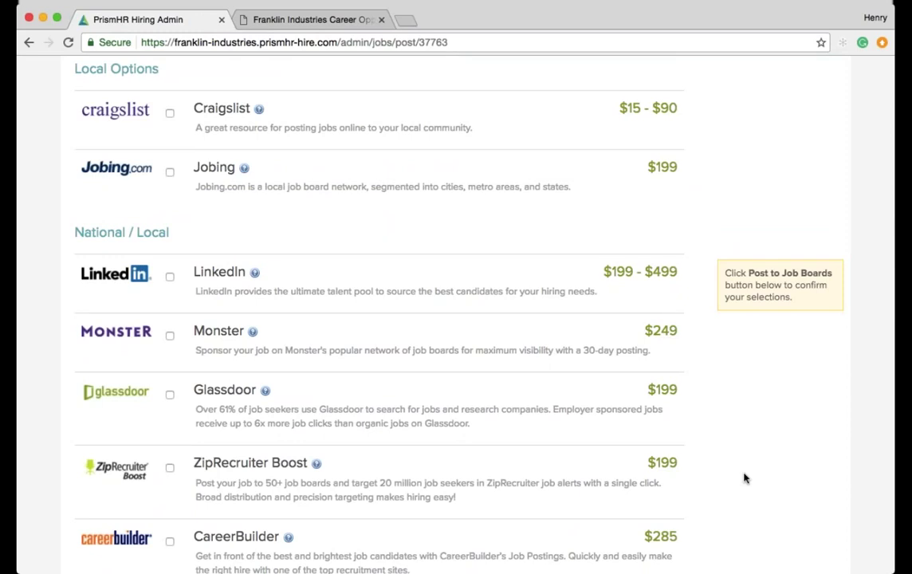
Look through the local, national and specialty job board options and their prices, down to the Other option.
scroll(744, 478, "down", 1)
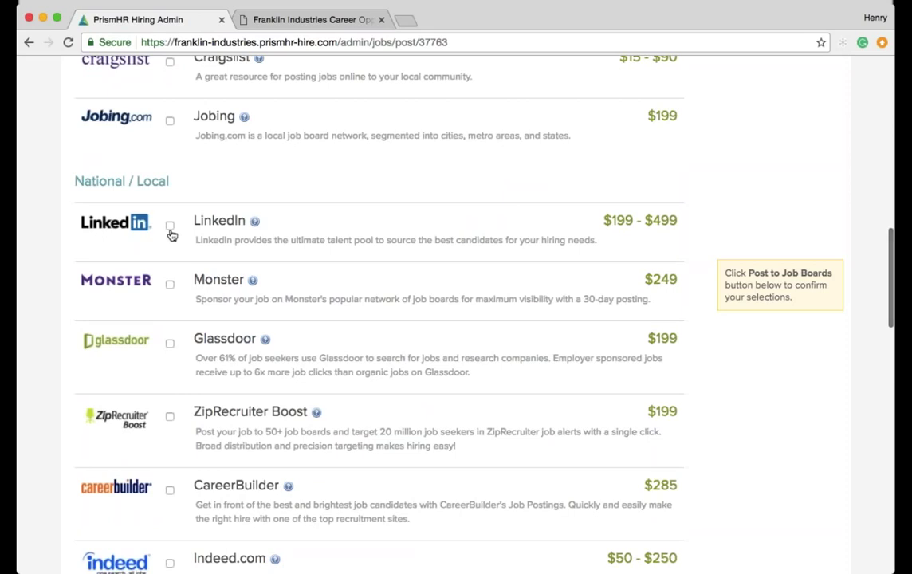
scroll(170, 300, "down", 5)
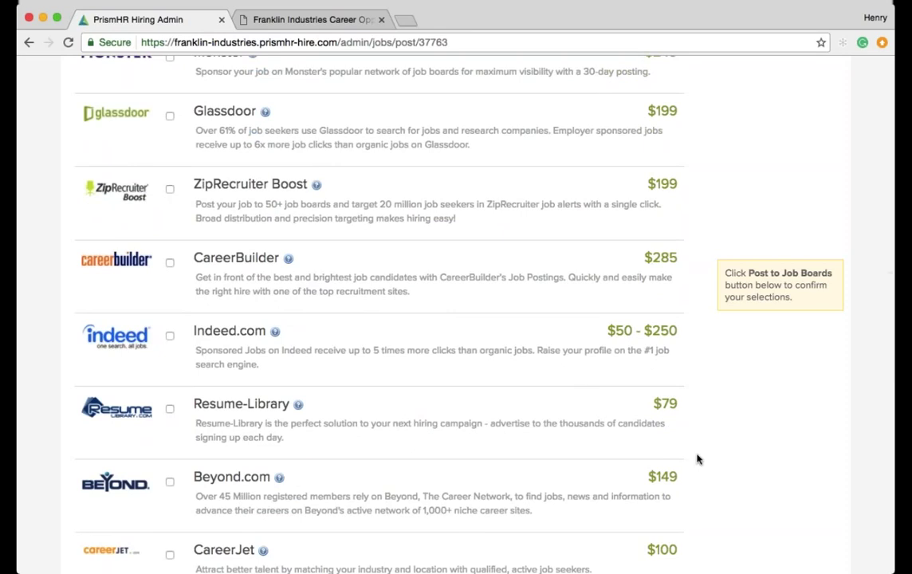
scroll(697, 459, "down", 1)
scroll(697, 460, "down", 5)
scroll(696, 459, "down", 3)
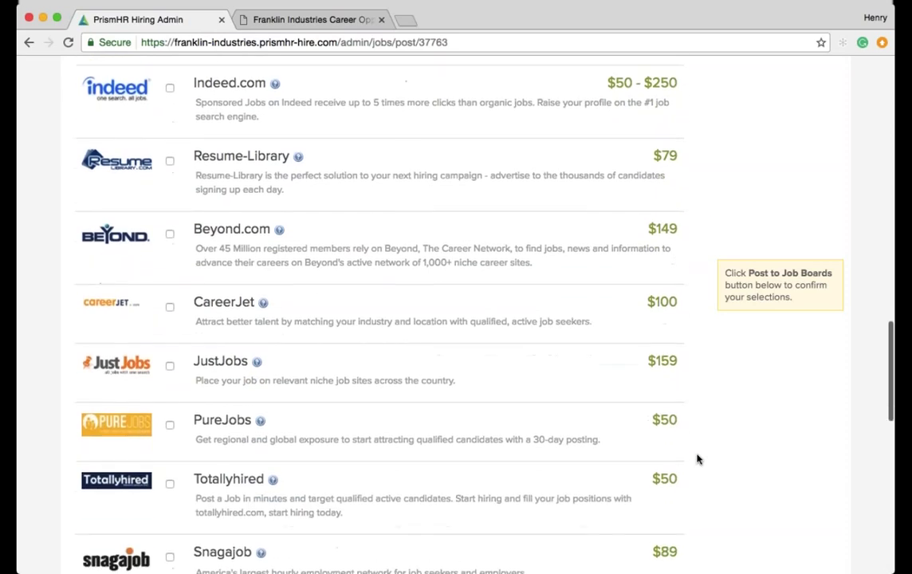
scroll(697, 459, "down", 2)
scroll(697, 459, "down", 1)
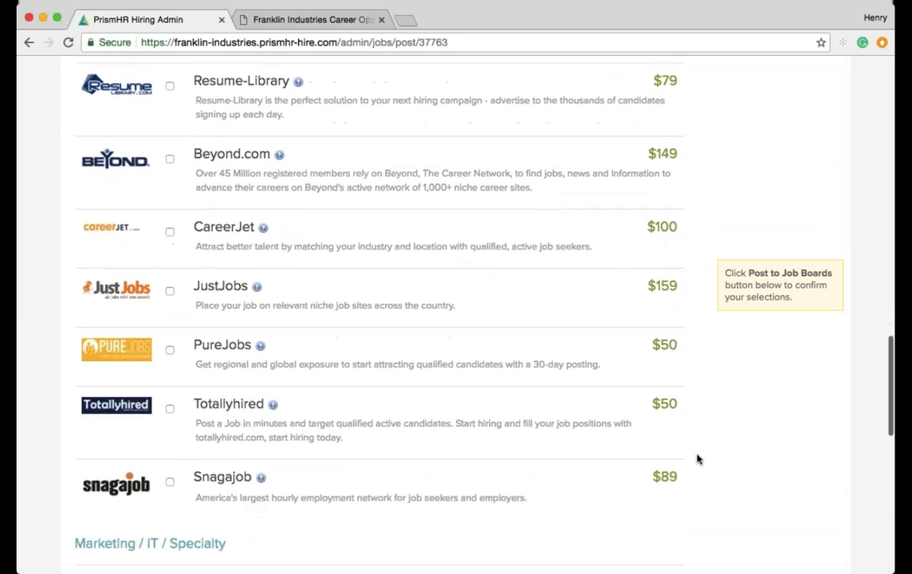
scroll(697, 459, "down", 3)
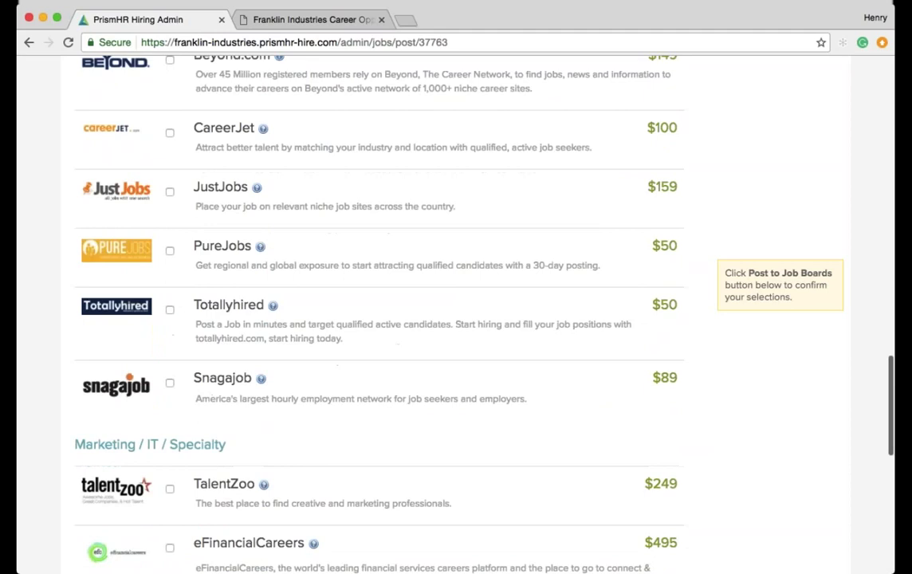
scroll(405, 418, "down", 5)
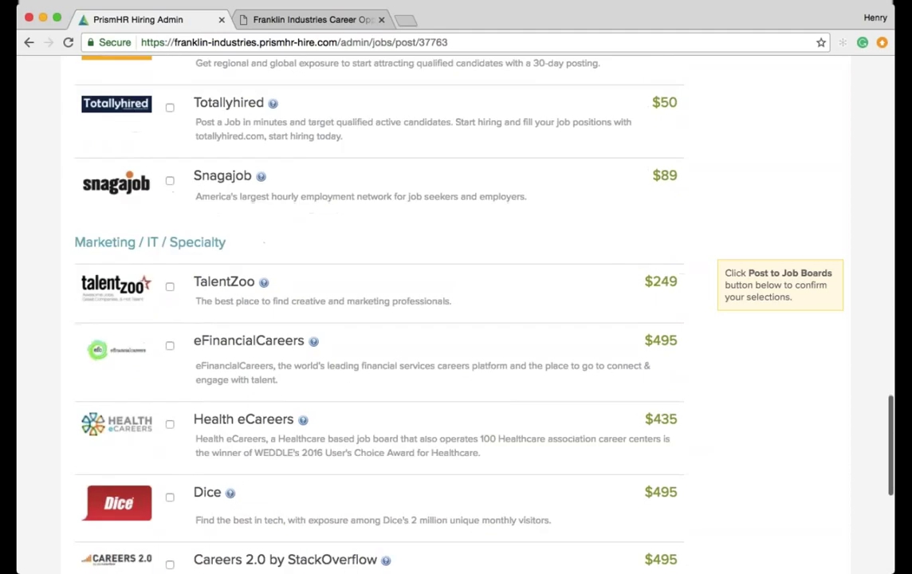
scroll(417, 434, "down", 3)
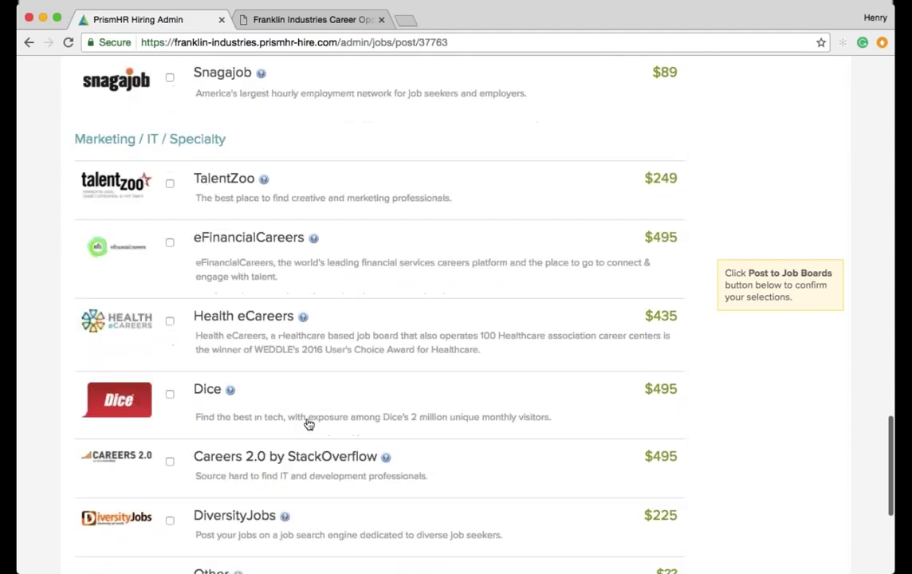
scroll(309, 425, "down", 4)
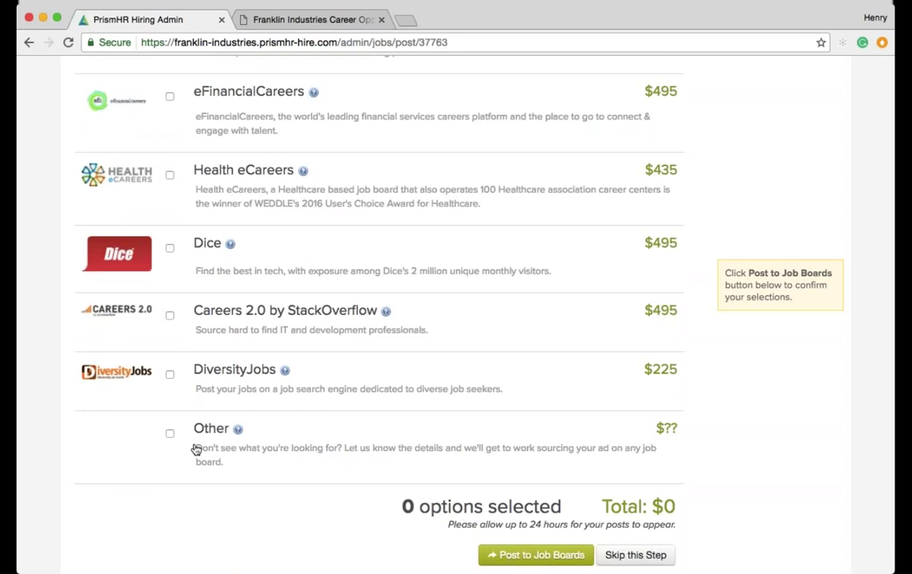
Open the Account Executive listing's referral program and read how participants register and where their stats are tracked.
scroll(196, 451, "up", 20)
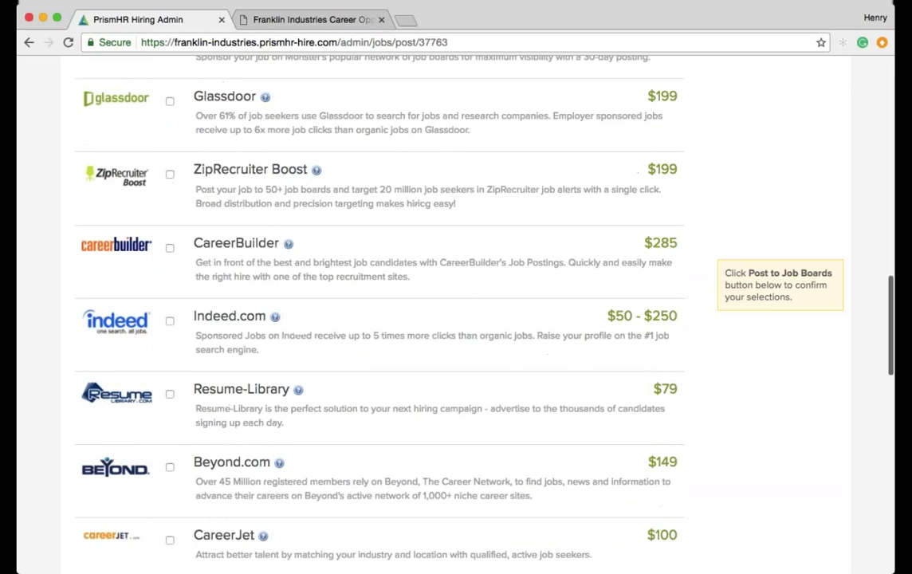
scroll(456, 319, "up", 2)
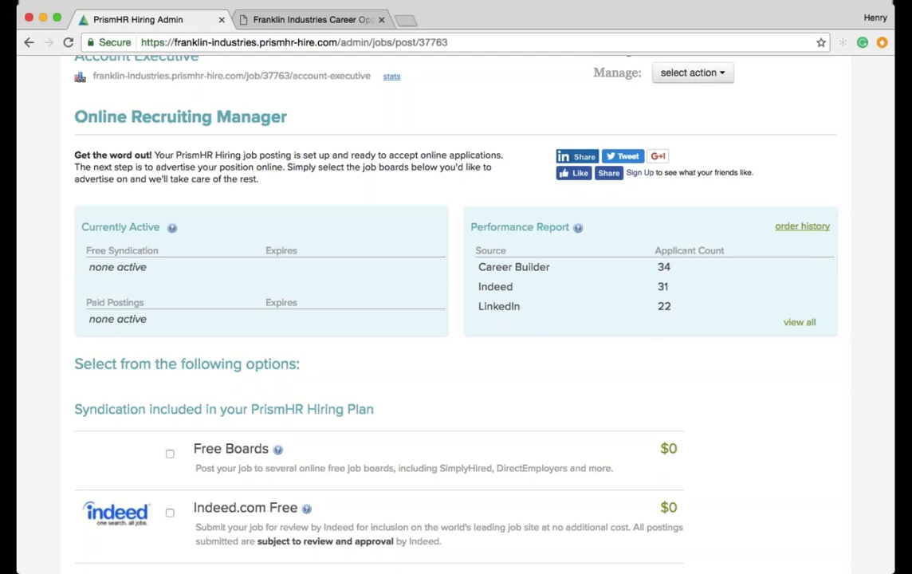
scroll(456, 326, "up", 2)
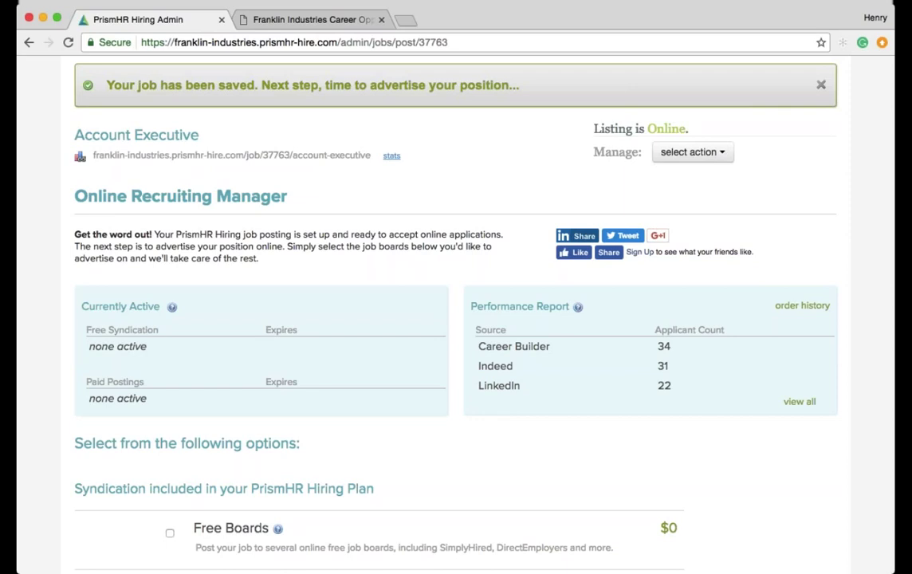
scroll(694, 227, "up", 2)
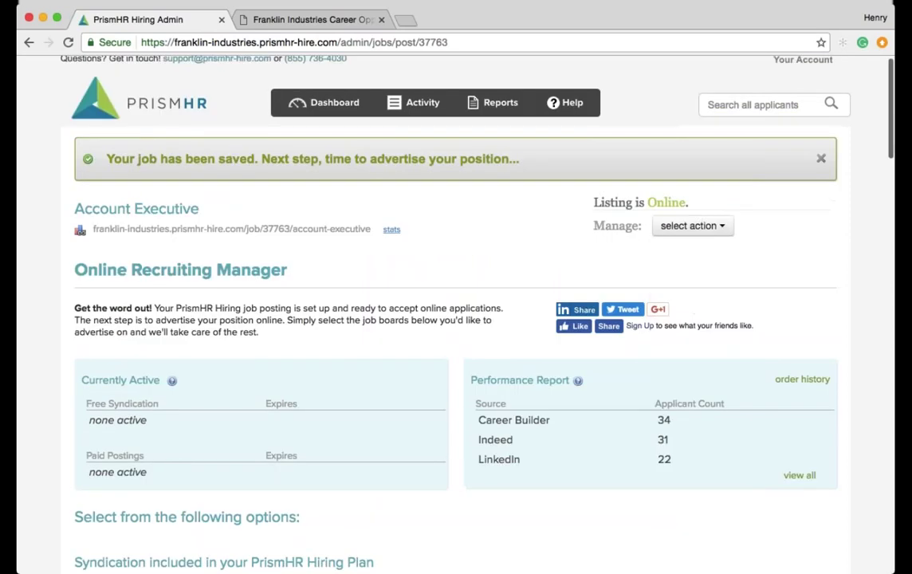
left_click(692, 226)
left_click(732, 326)
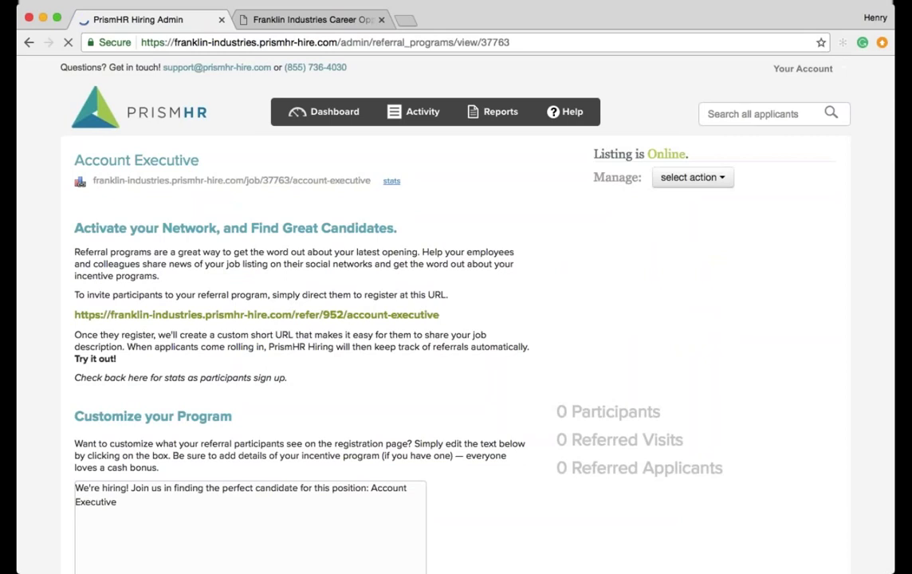
scroll(415, 388, "down", 1)
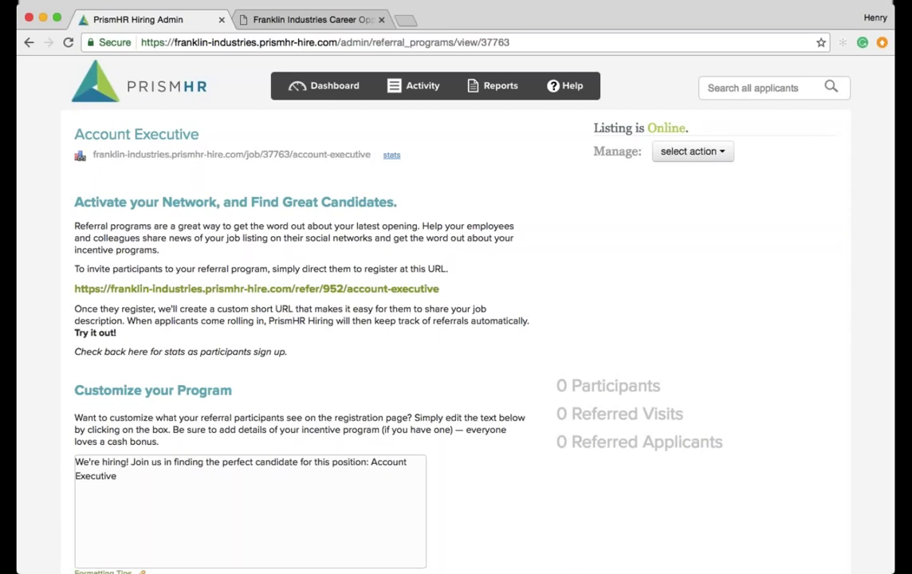
left_click_drag(74, 352, 134, 351)
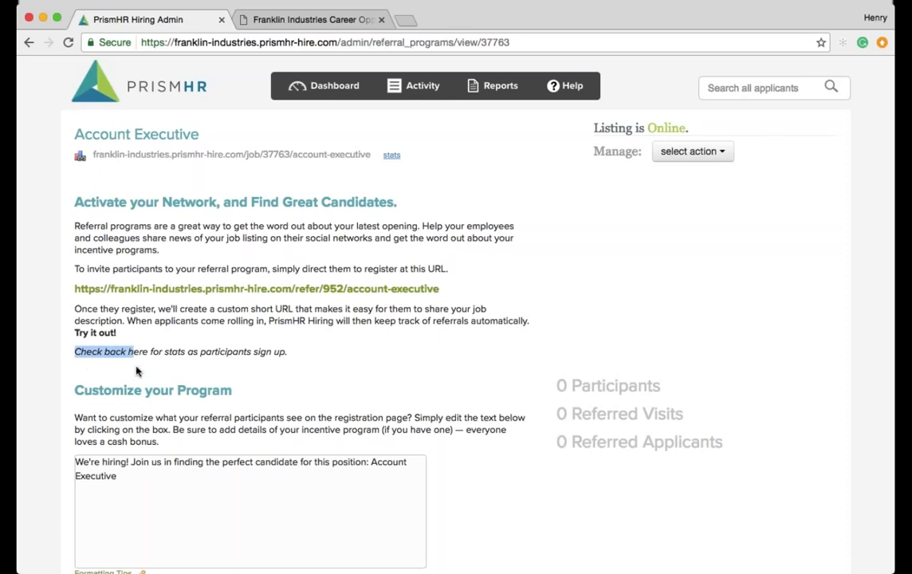
left_click(279, 371)
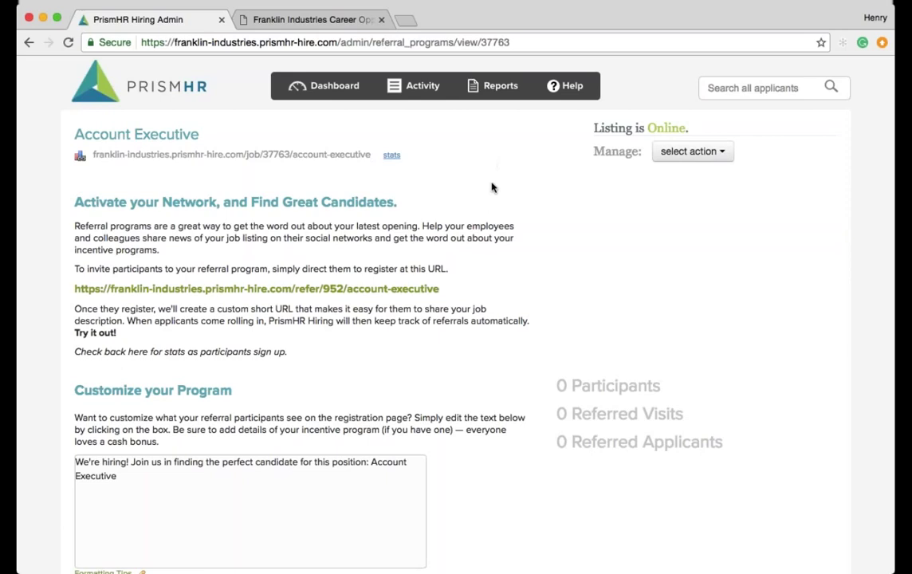
Open the Account Executive listing's resume import page and examine its email and file import options.
key("super+bracketleft")
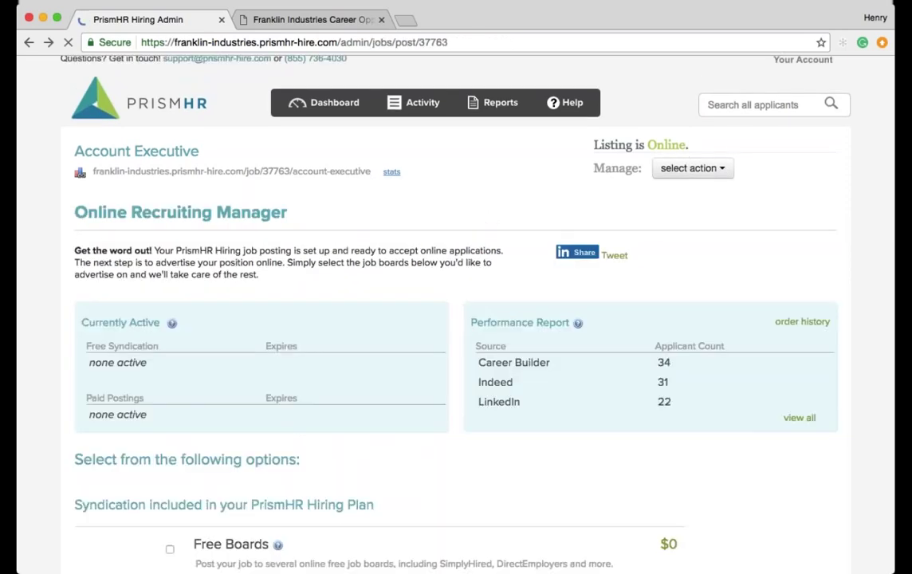
left_click(691, 168)
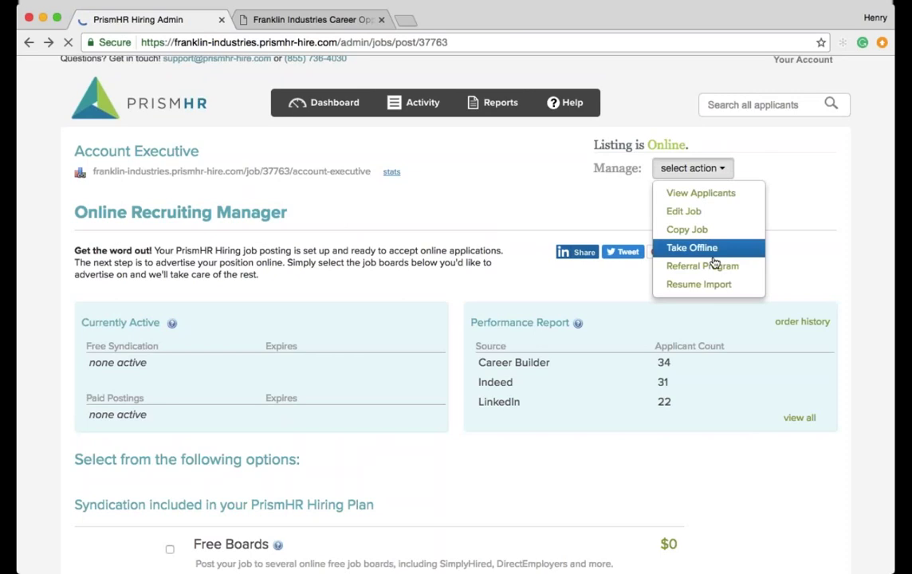
left_click(714, 284)
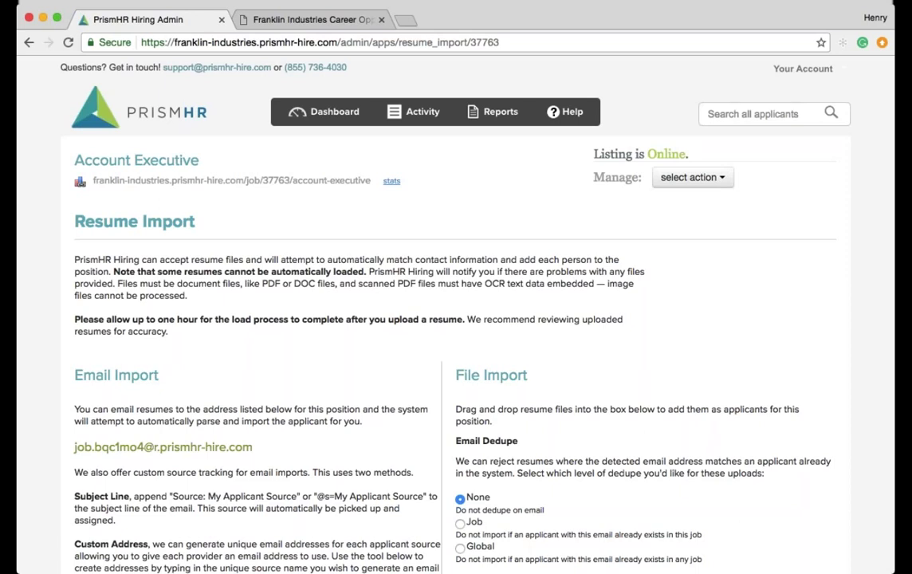
scroll(476, 287, "down", 4)
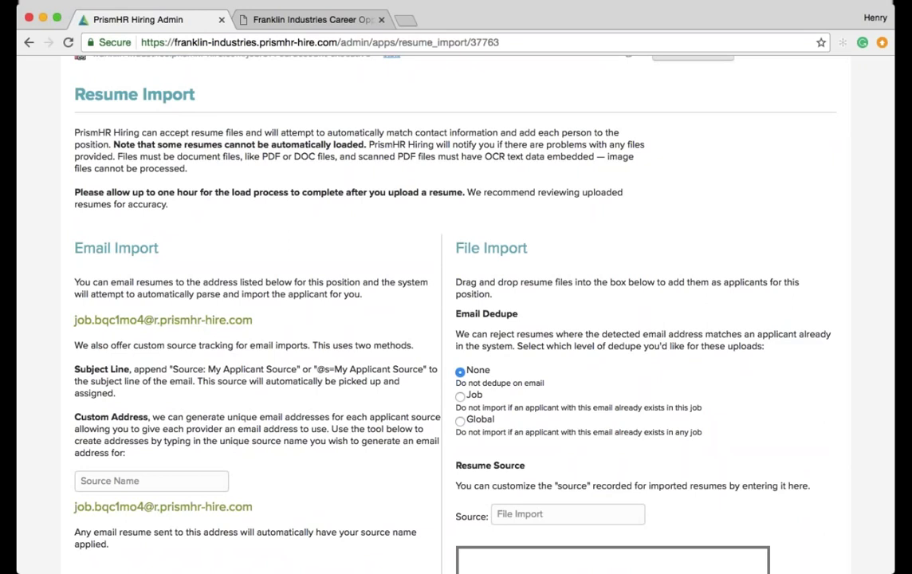
scroll(204, 325, "down", 5)
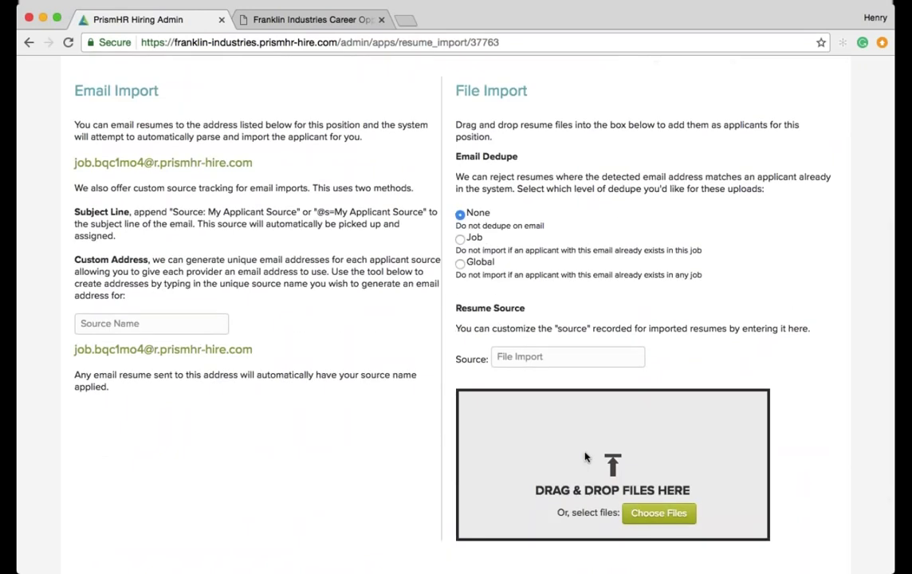
left_click(652, 526)
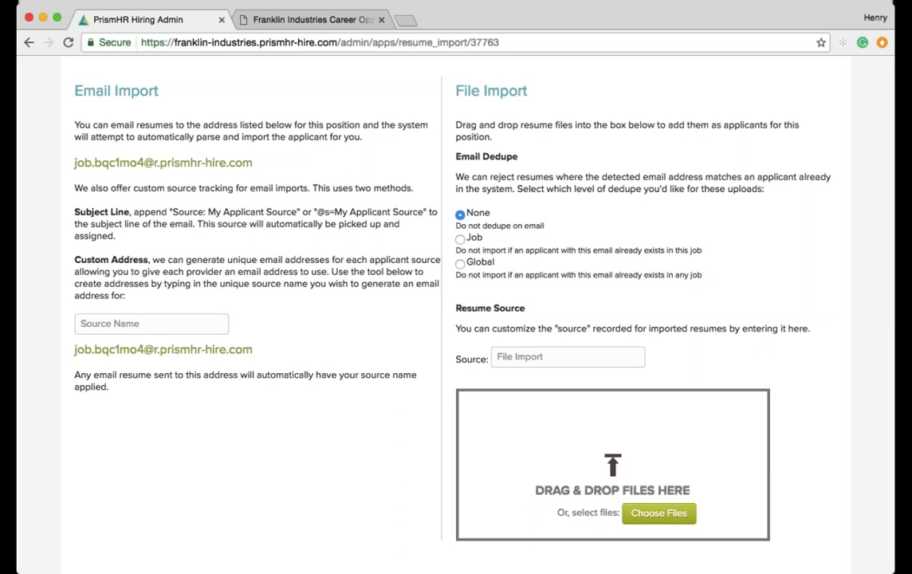
scroll(341, 318, "up", 5)
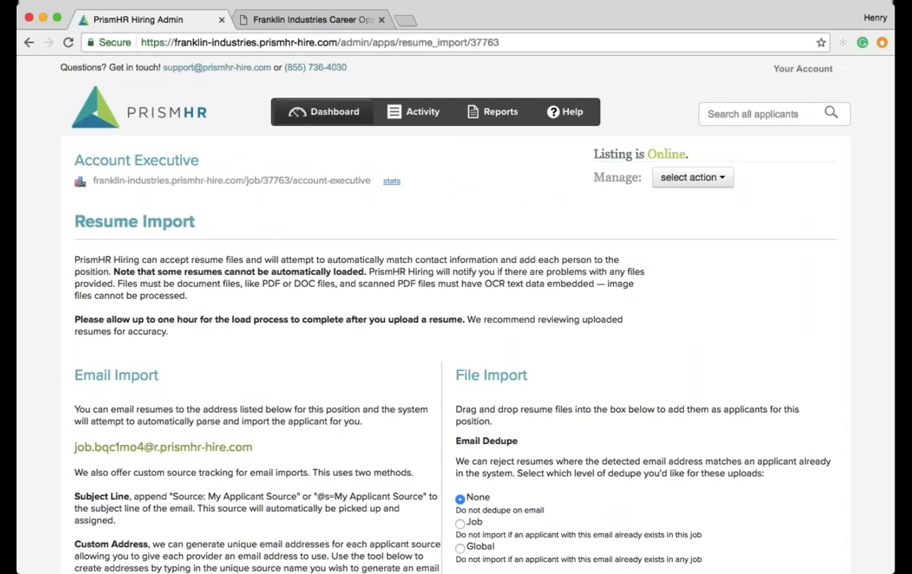
Return to the dashboard, and open the Account Executive II posting on the Franklin Industries public careers page.
left_click(327, 112)
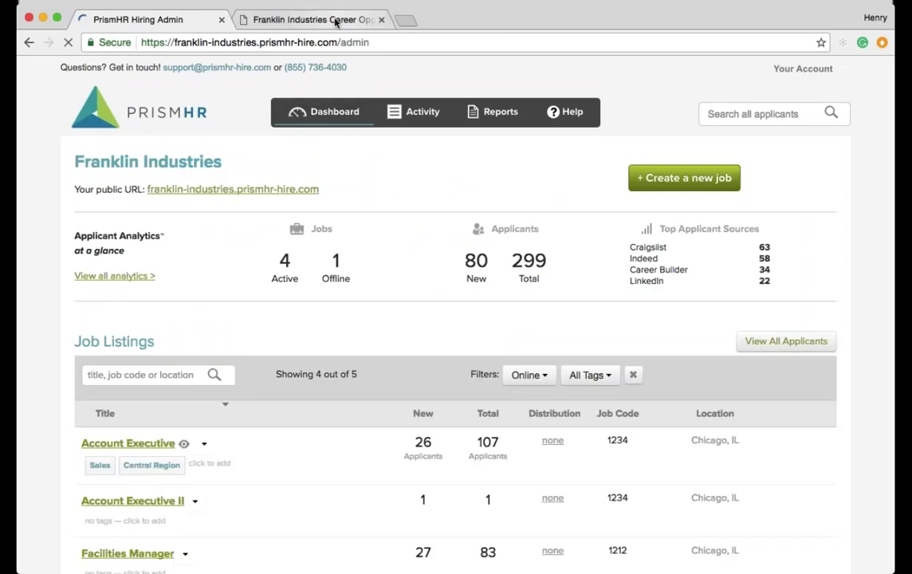
left_click(303, 20)
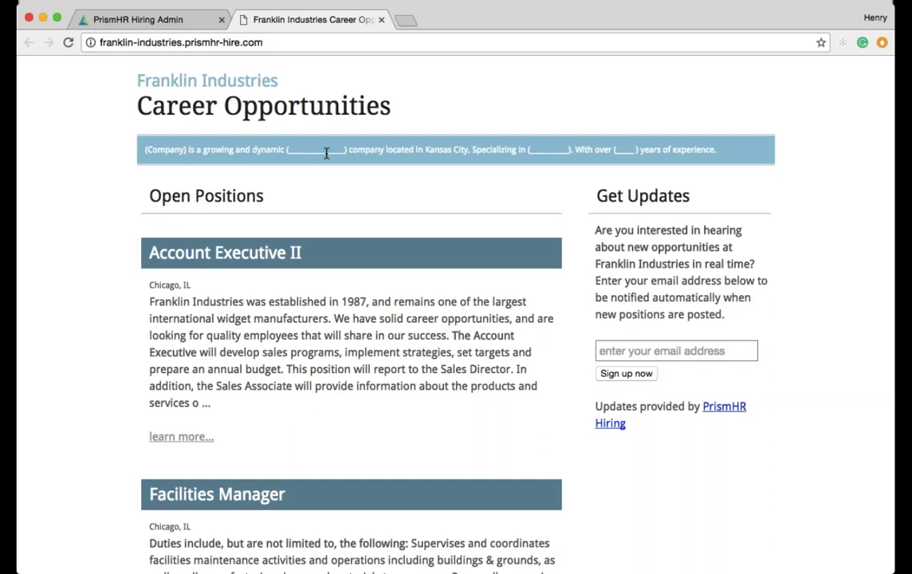
left_click(264, 255)
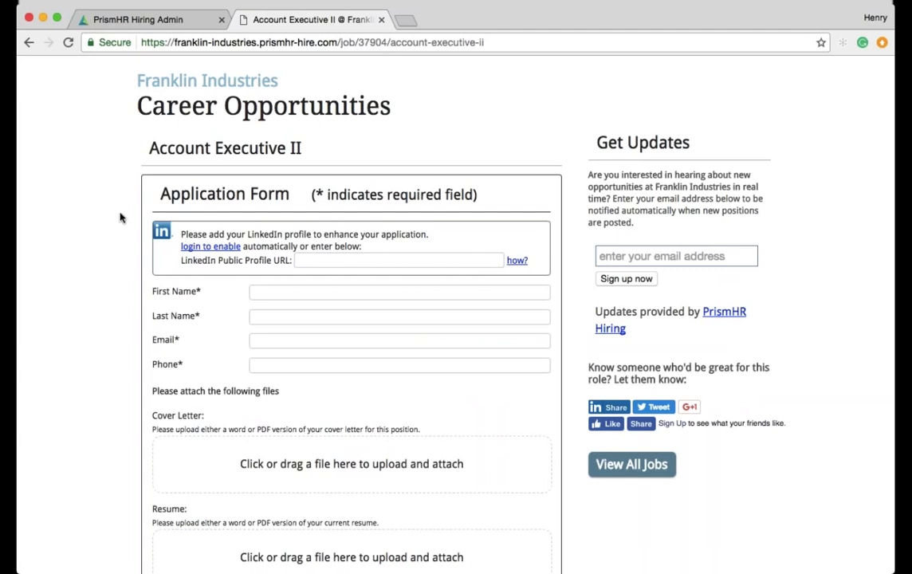
Examine the Account Executive II application form, including its file uploads, questions and disclosure statement.
scroll(121, 217, "down", 5)
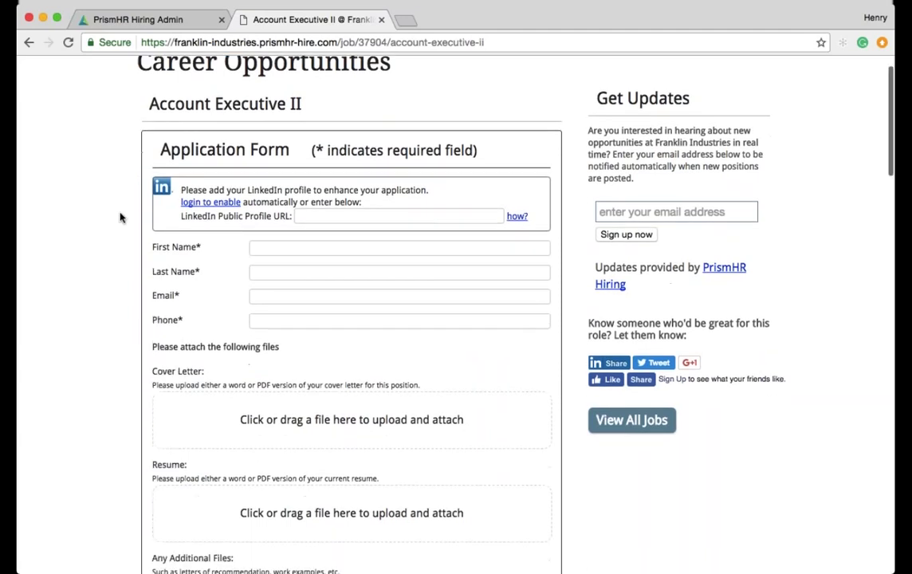
scroll(120, 217, "down", 3)
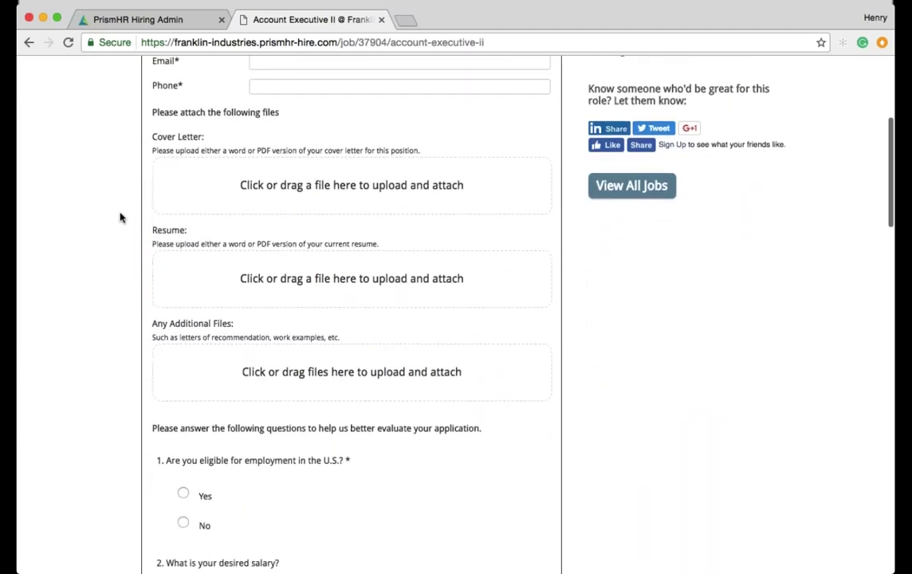
scroll(120, 217, "up", 4)
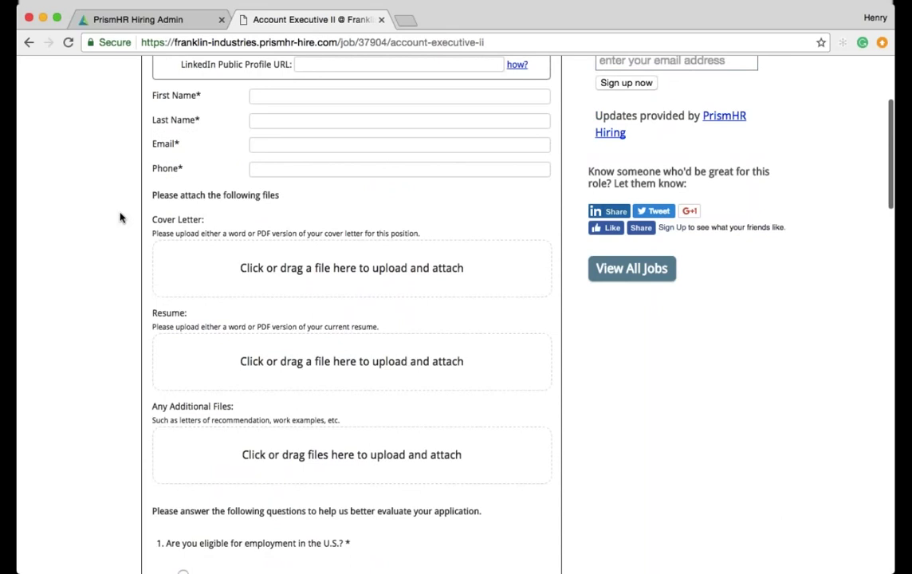
scroll(121, 217, "down", 6)
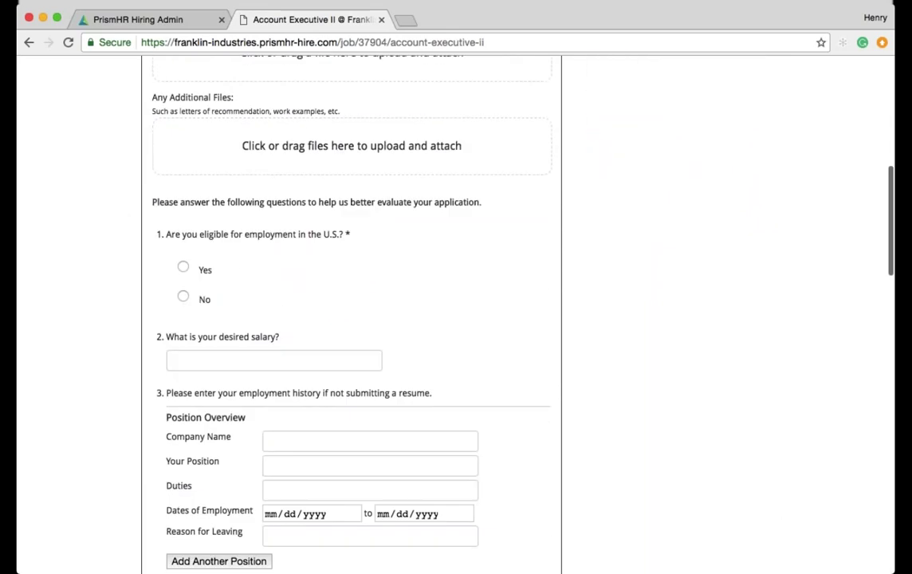
scroll(136, 271, "down", 10)
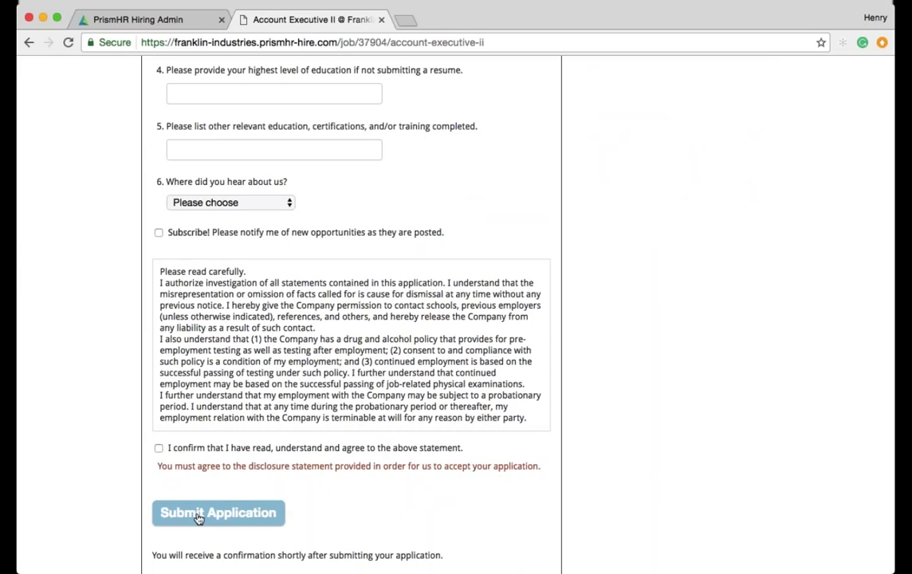
scroll(380, 405, "up", 15)
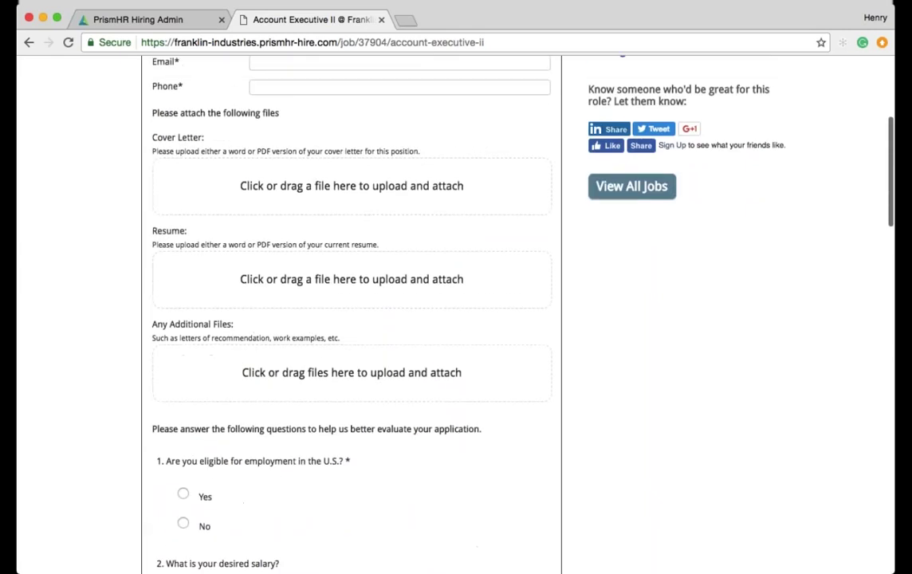
Return to the list of all open positions and highlight the Get Updates heading.
left_click(633, 461)
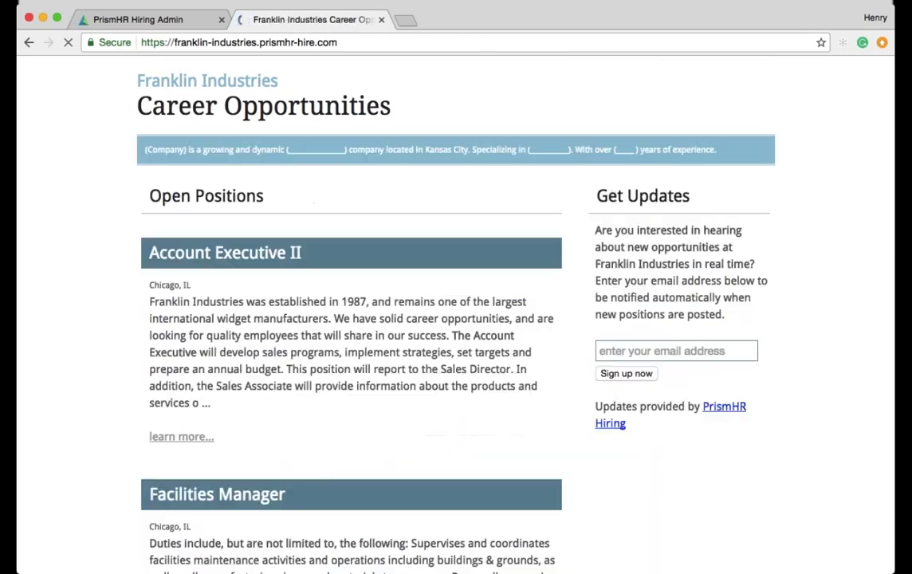
left_click_drag(604, 197, 684, 196)
left_click(684, 196)
double_click(684, 196)
left_click(684, 196)
Switch back to the PrismHR hiring admin and open the Account Executive job's applicant list.
left_click(135, 19)
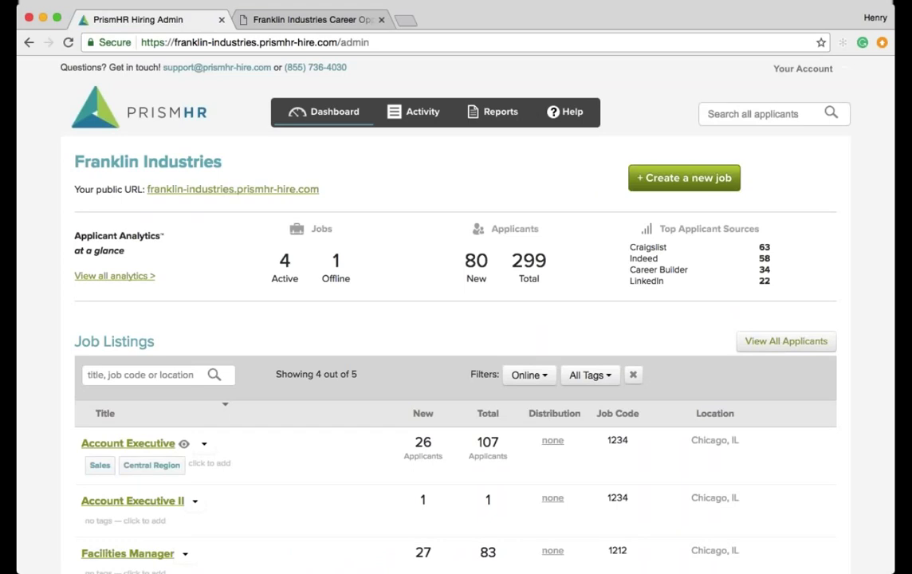
scroll(456, 319, "down", 2)
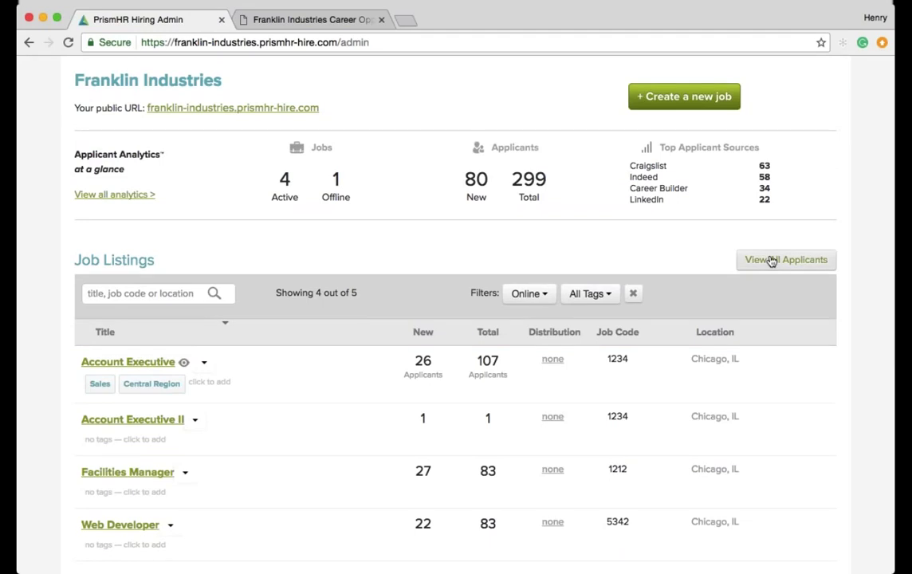
left_click(156, 365)
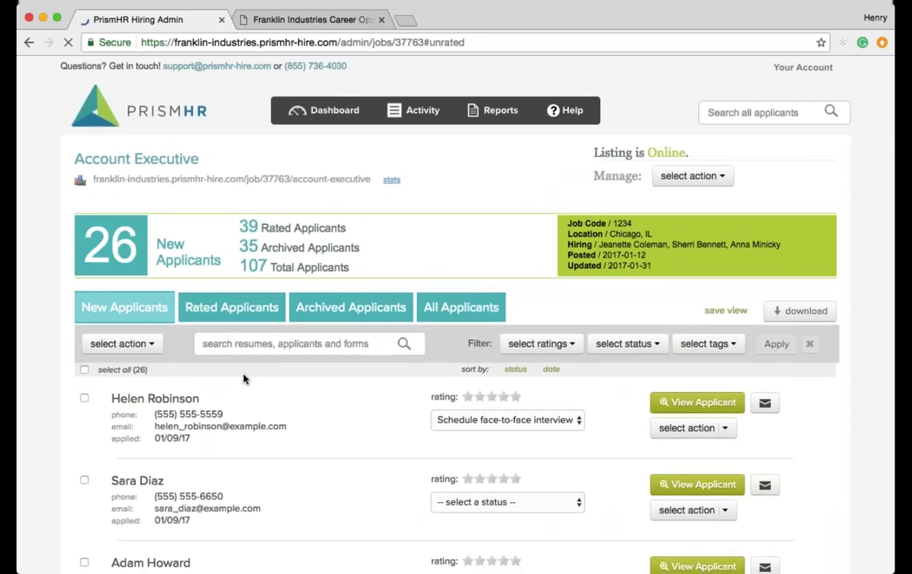
Give the first new applicant a star rating, and open the list of rated applicants.
scroll(136, 272, "down", 1)
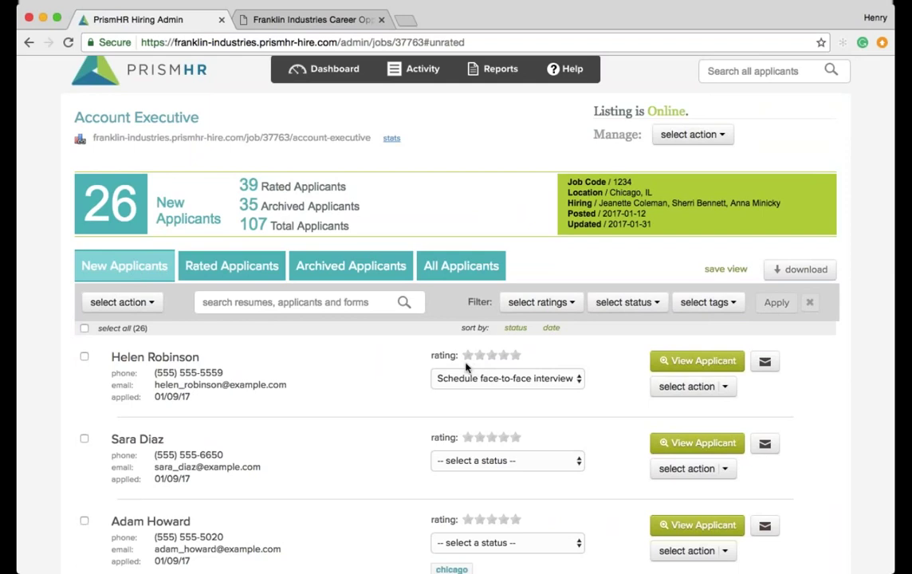
left_click(503, 359)
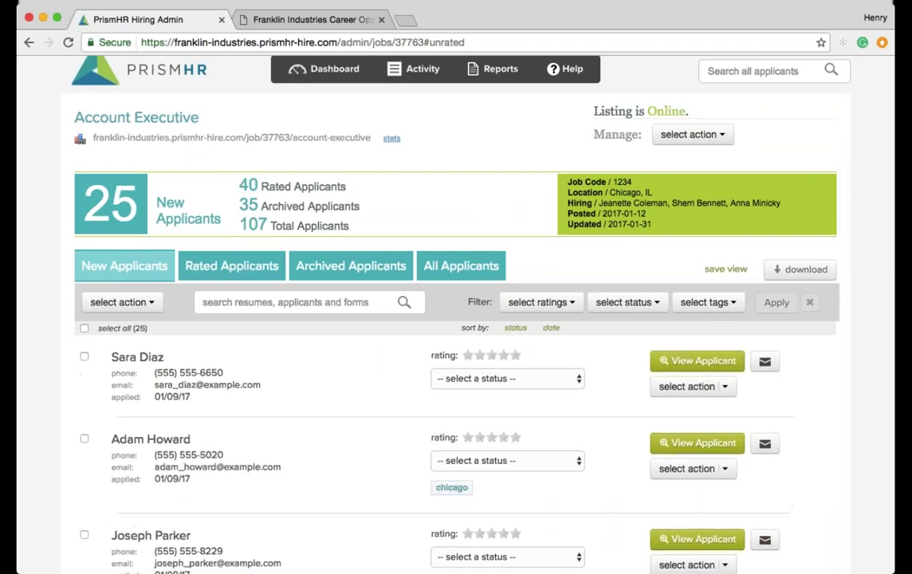
left_click(236, 275)
scroll(236, 281, "down", 1)
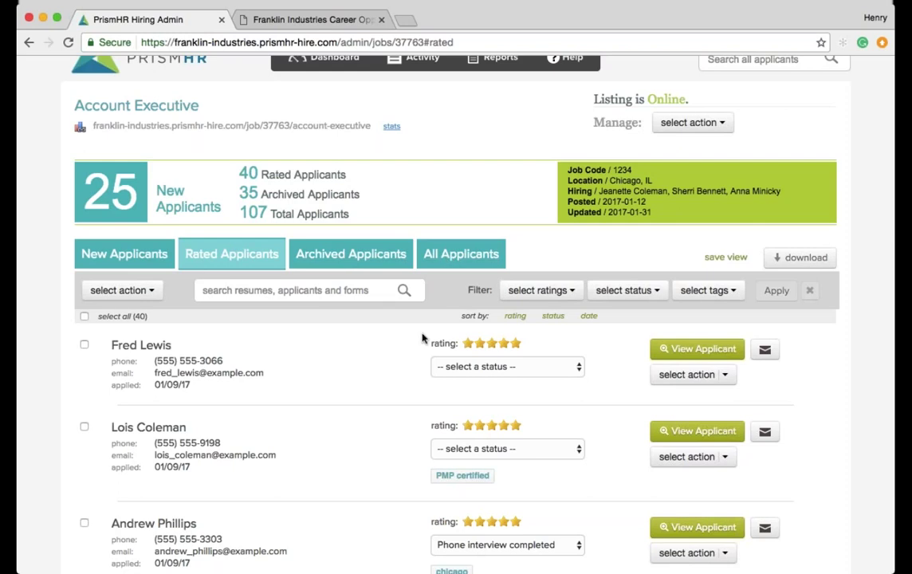
scroll(422, 338, "down", 1)
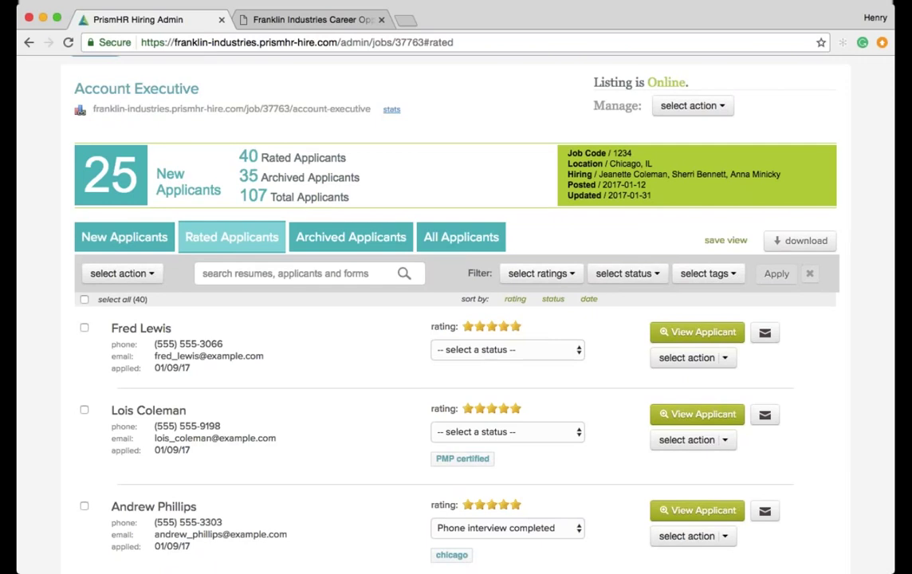
Set the first rated applicant's status to Schedule phone interview and advance it to Phone interview completed.
left_click(627, 274)
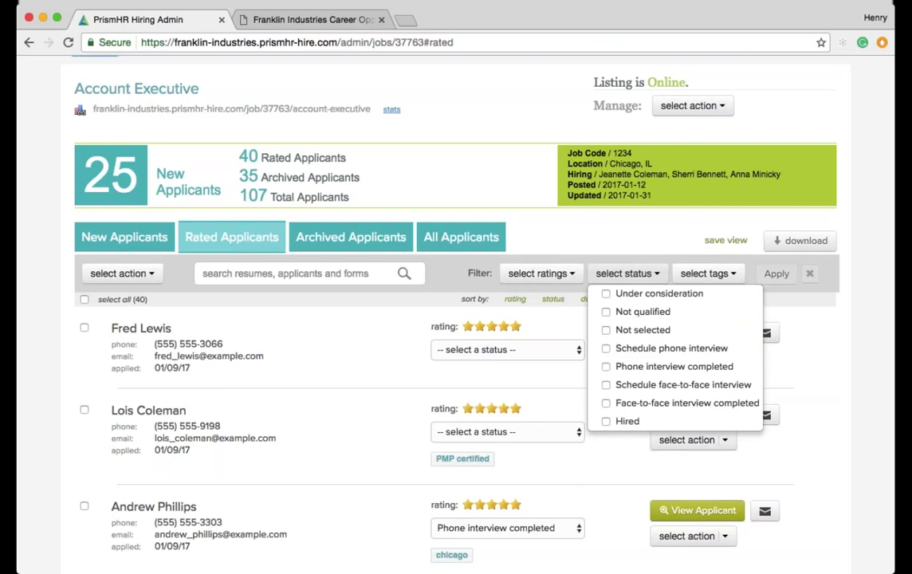
left_click(513, 360)
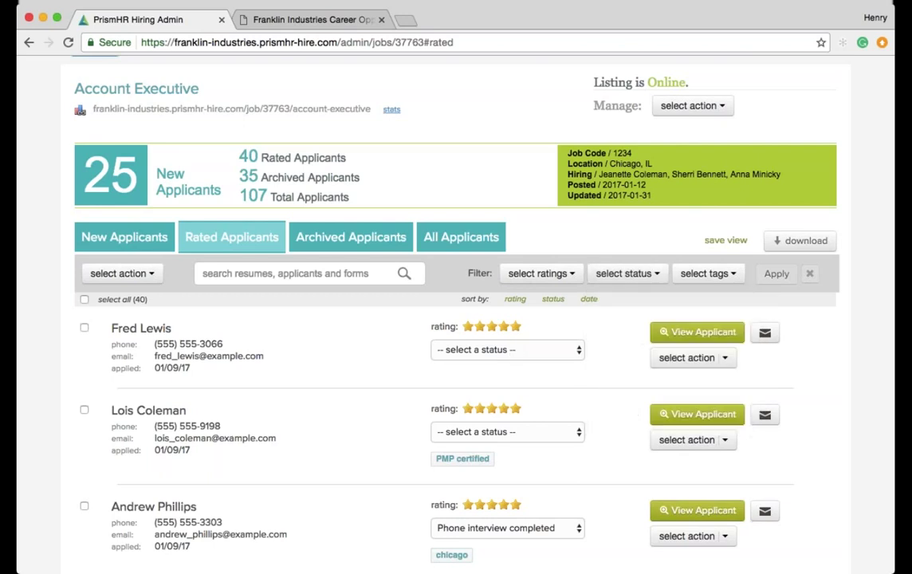
left_click(509, 369)
left_click(529, 397)
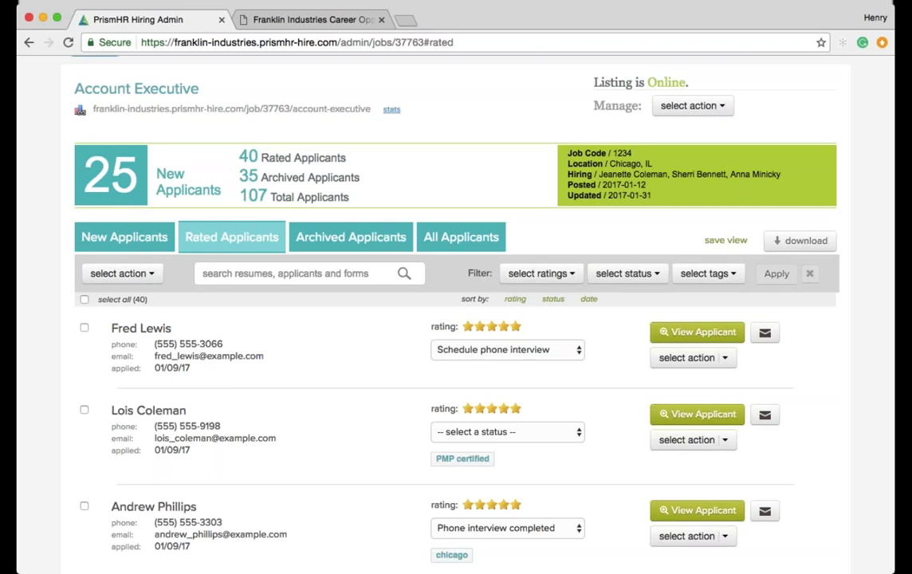
left_click(549, 368)
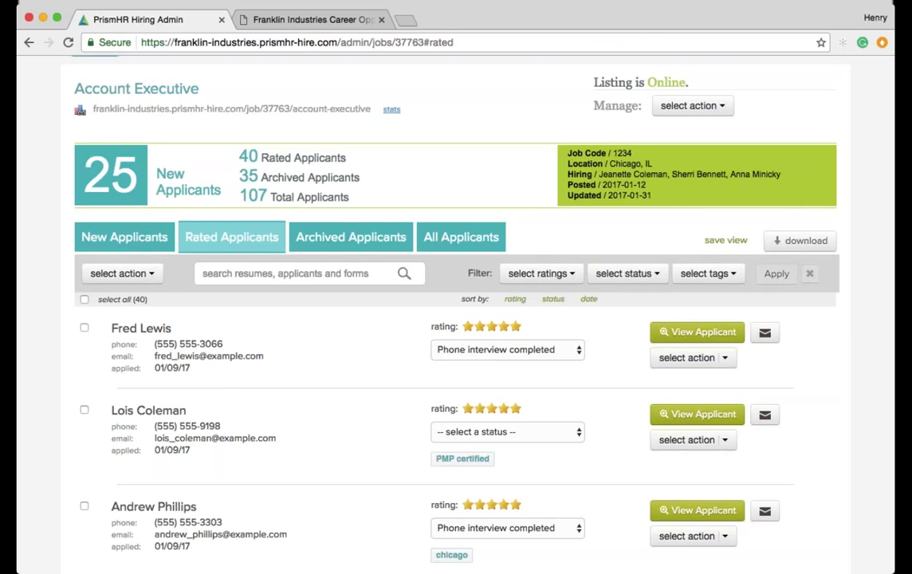
Filter the rated applicants by the PMP certified tag and highlight the number of matches.
scroll(427, 393, "down", 2)
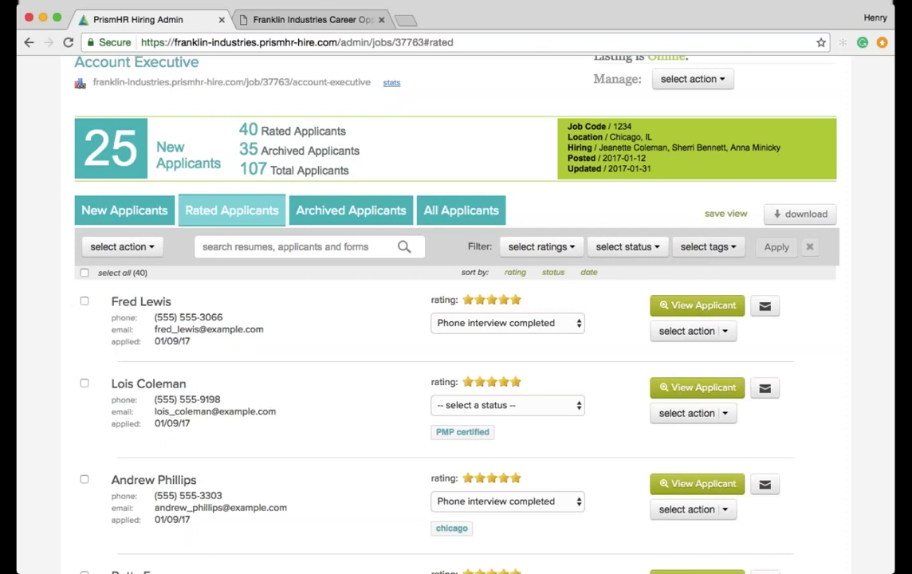
left_click(707, 252)
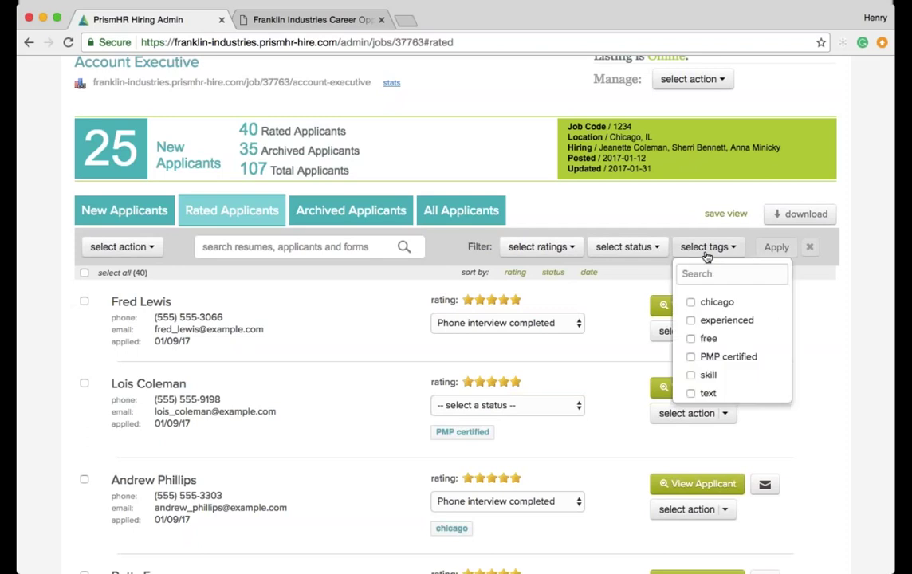
left_click(724, 359)
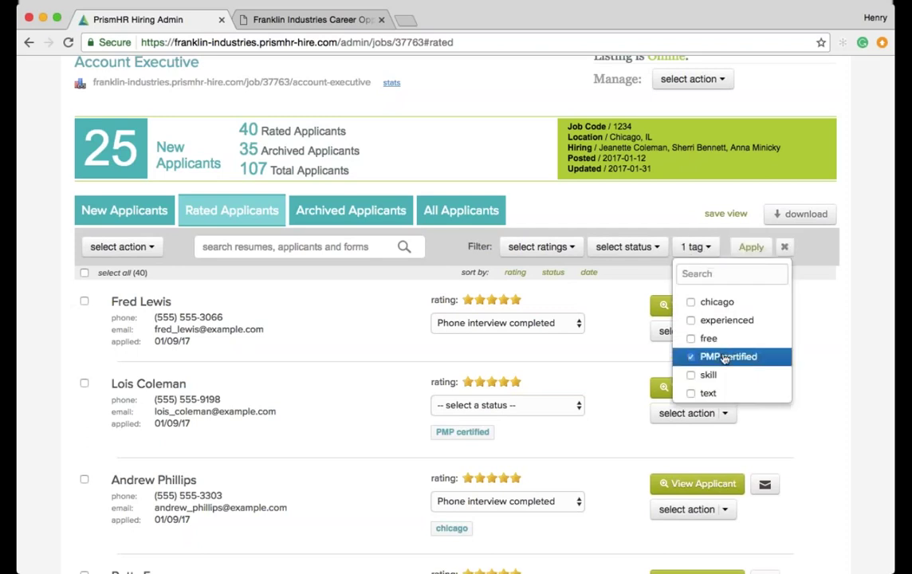
left_click(751, 247)
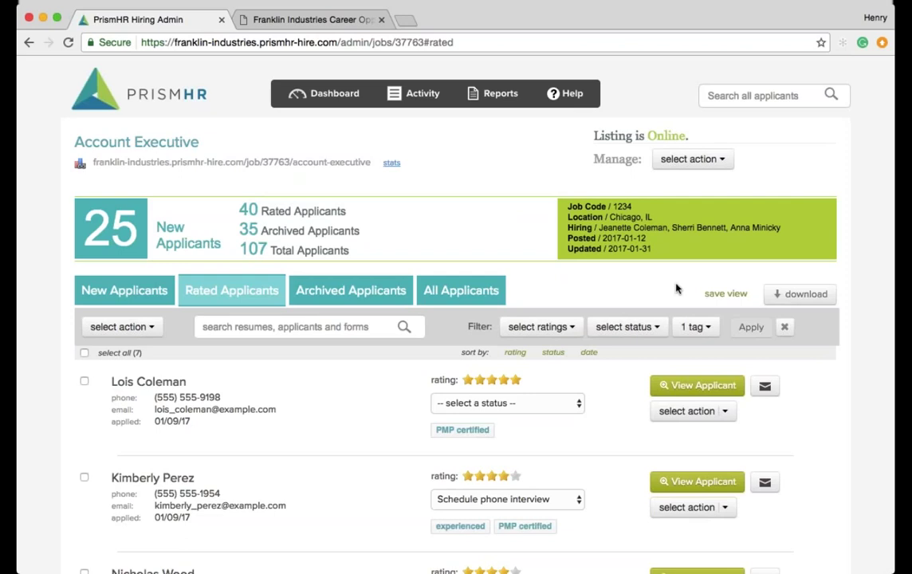
scroll(678, 285, "down", 3)
double_click(137, 239)
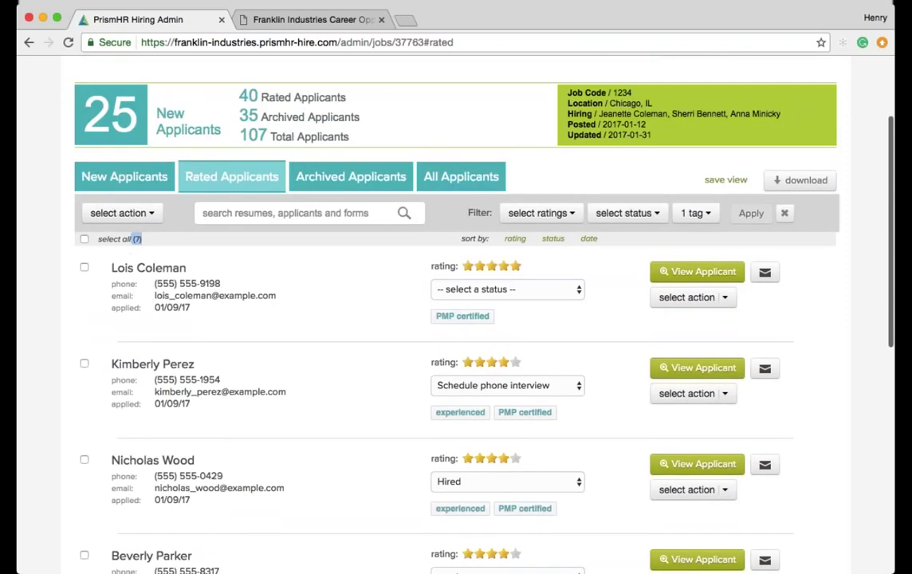
Narrow the tag-filtered applicants to those with a rating of 5 stars.
left_click(541, 213)
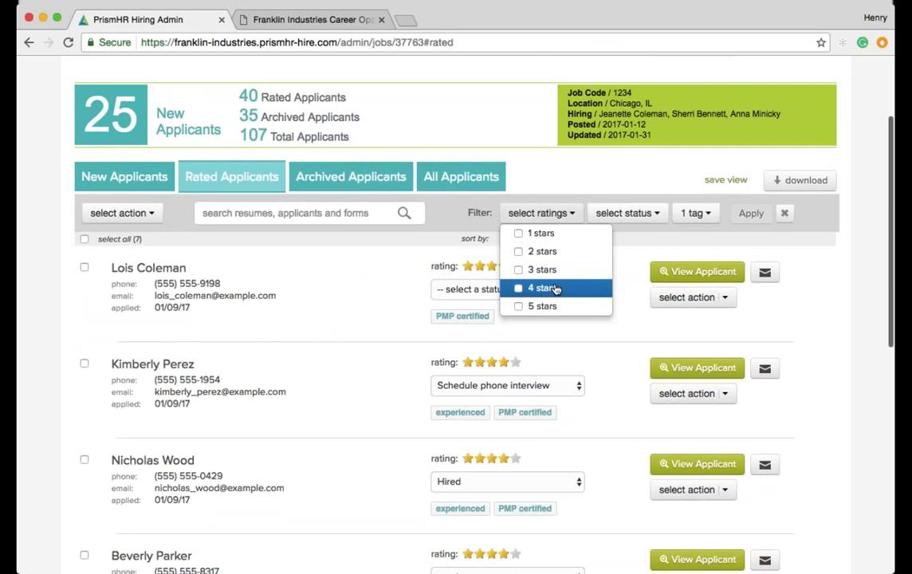
left_click(540, 306)
left_click(719, 214)
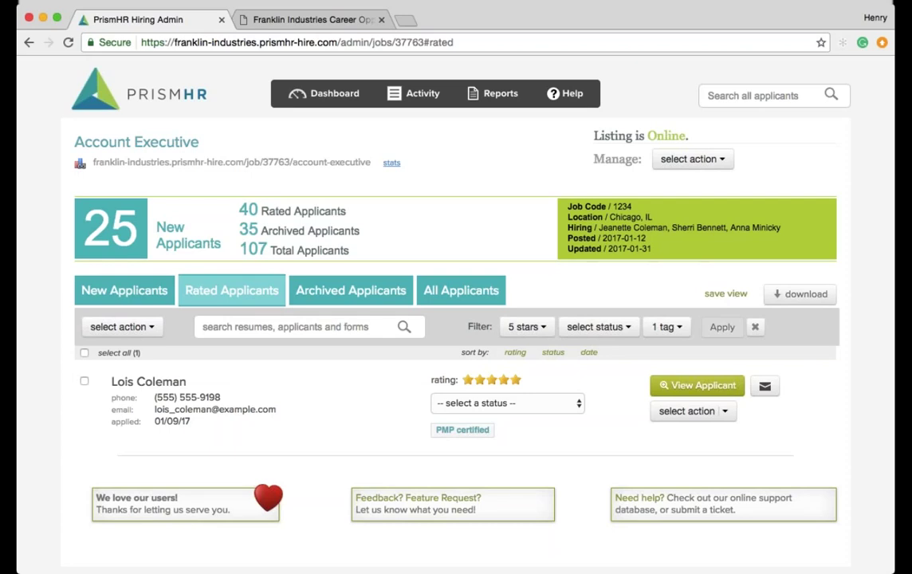
Clear the rating and tag filters, and filter the rated applicants by the Schedule phone interview status.
left_click(755, 327)
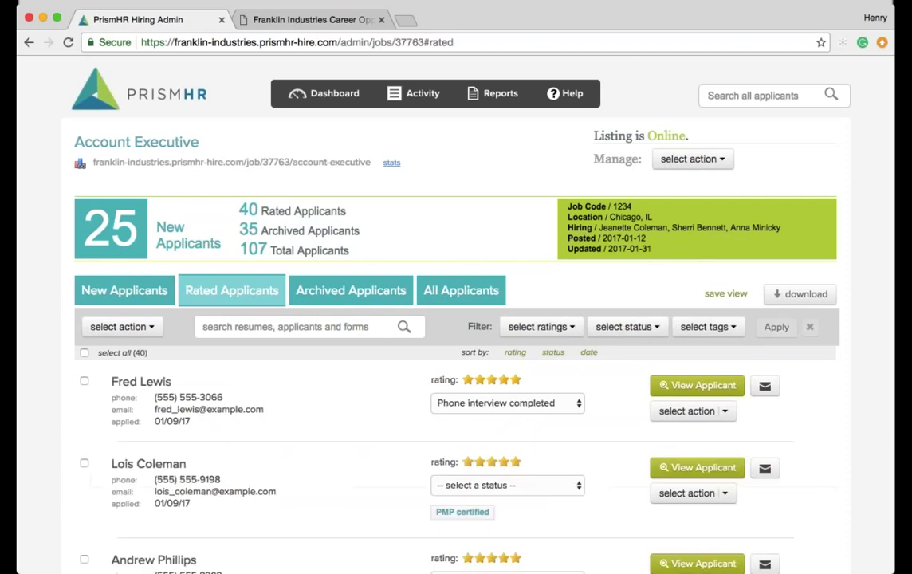
left_click(629, 330)
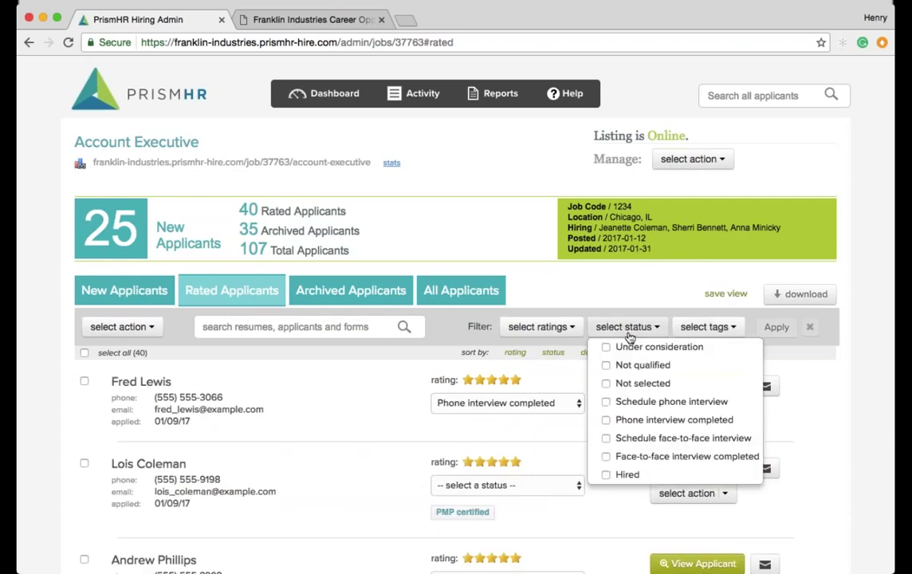
left_click(645, 405)
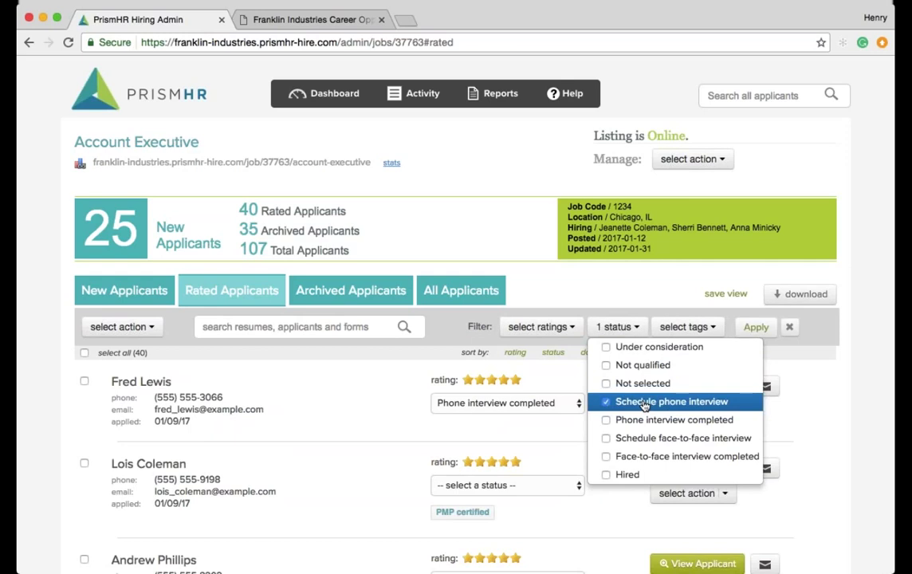
left_click(756, 327)
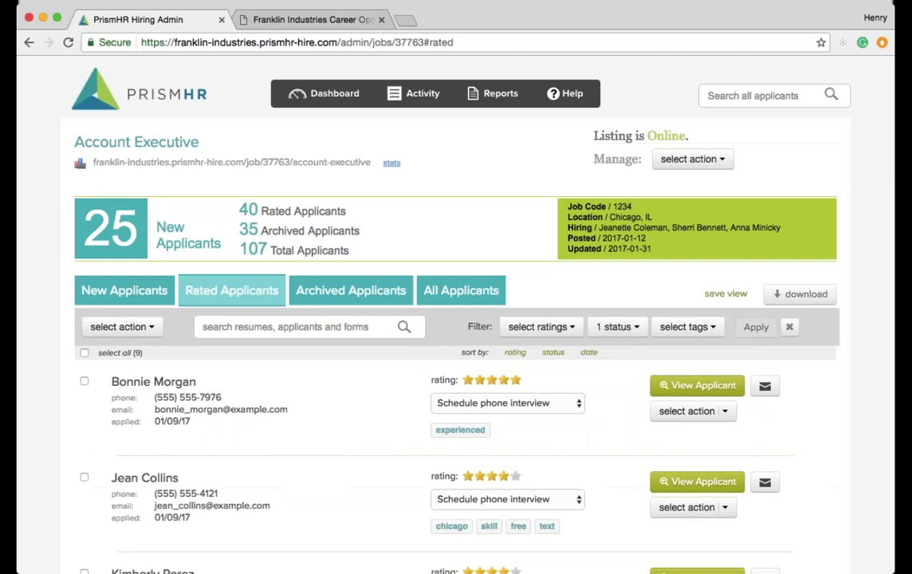
scroll(332, 425, "down", 5)
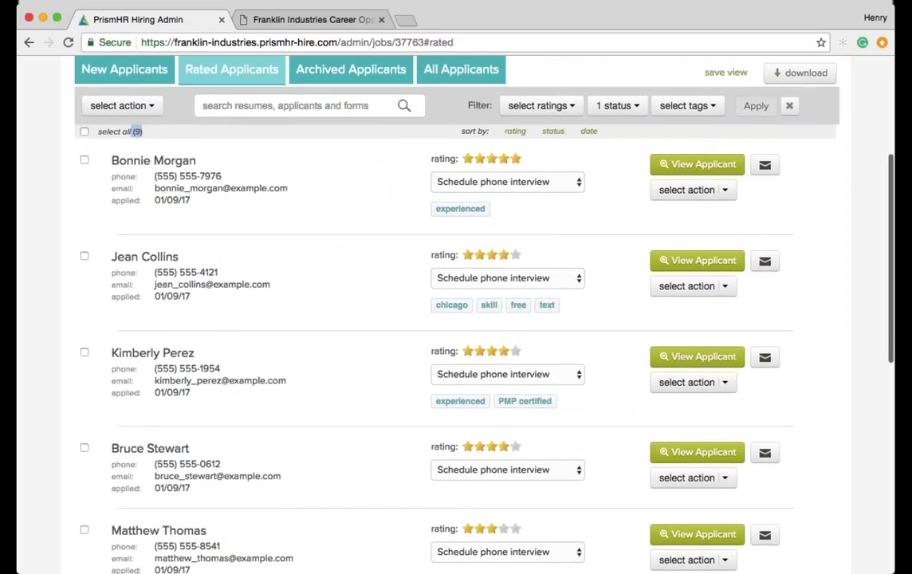
Select all filtered applicants, preview a group message with the Phone Call Request template, and close it without sending.
left_click(84, 134)
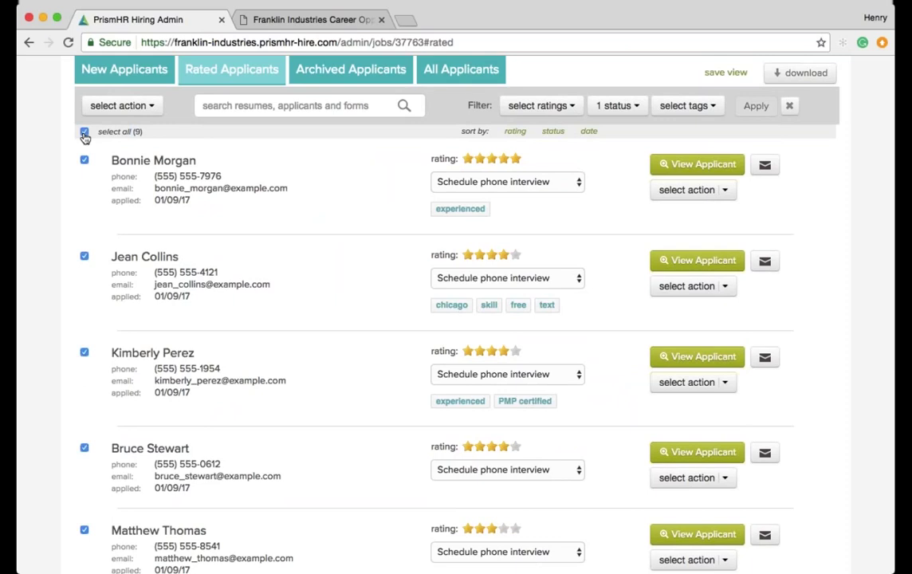
left_click(120, 106)
left_click(127, 147)
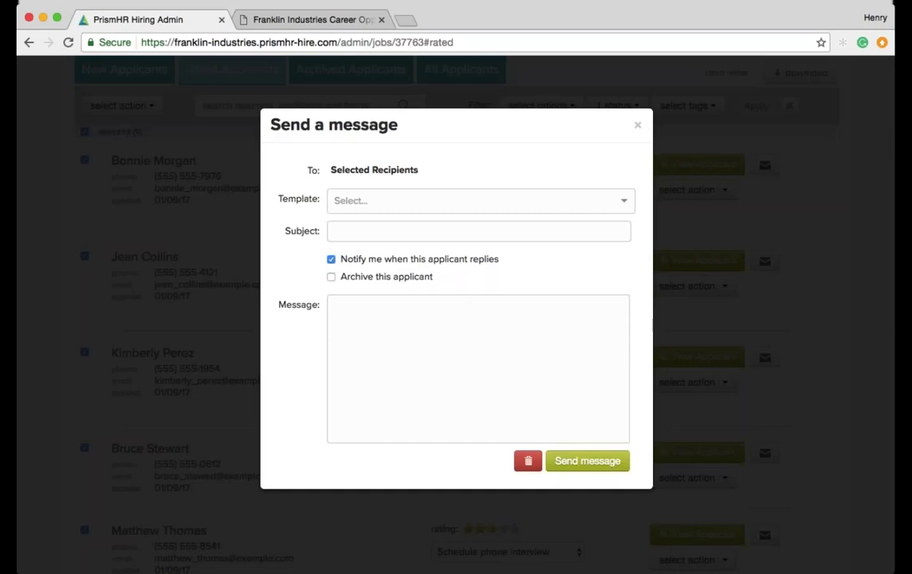
left_click(389, 200)
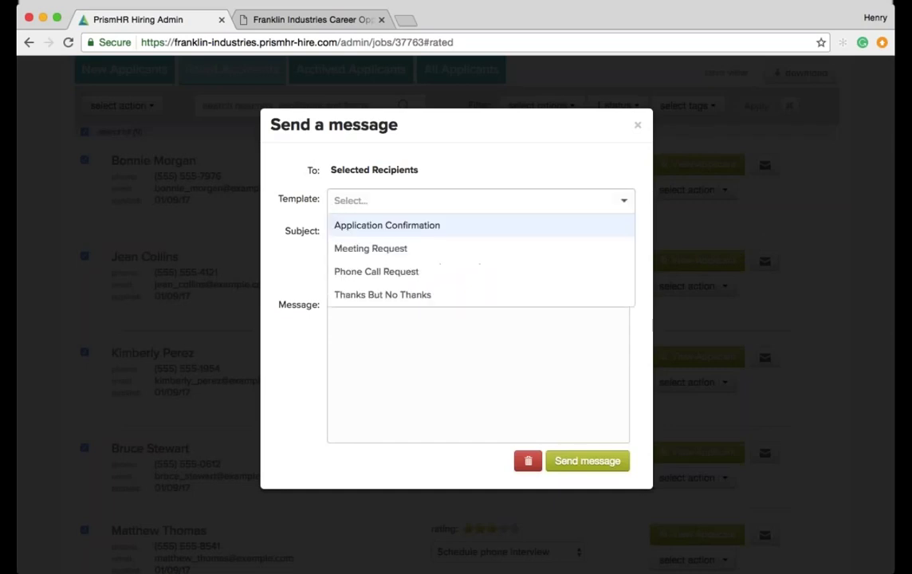
left_click(377, 274)
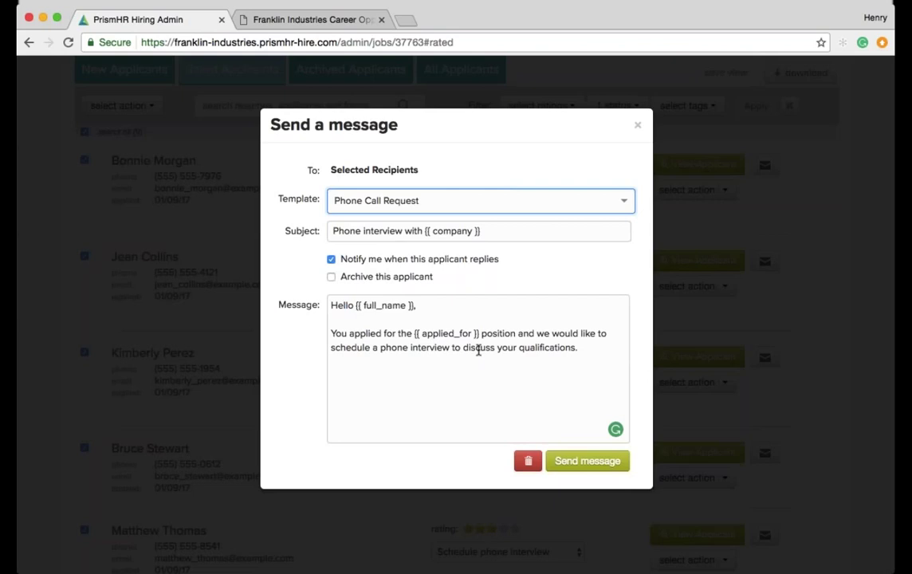
left_click(638, 126)
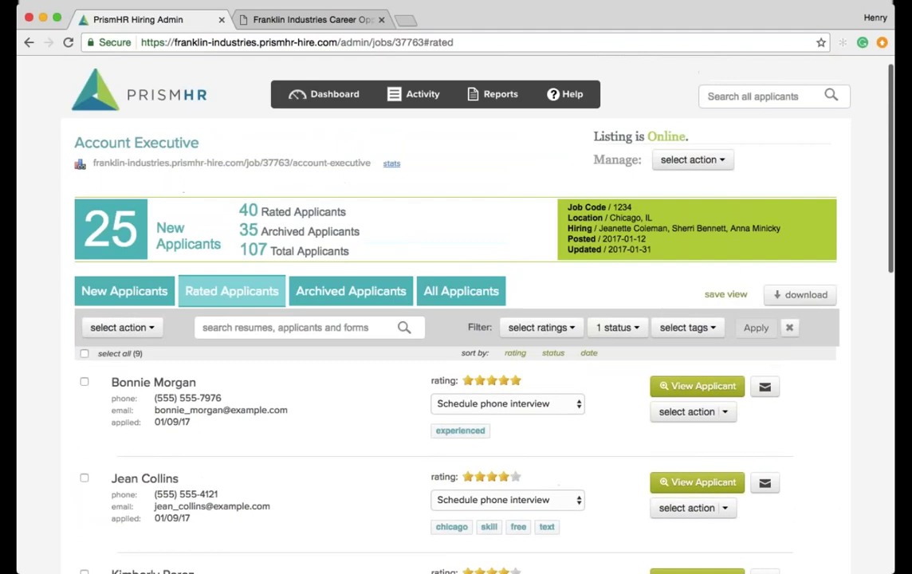
Search all applicants for "perfect" and open the matching candidate's application.
left_click(741, 101)
type("perfect")
key("Return")
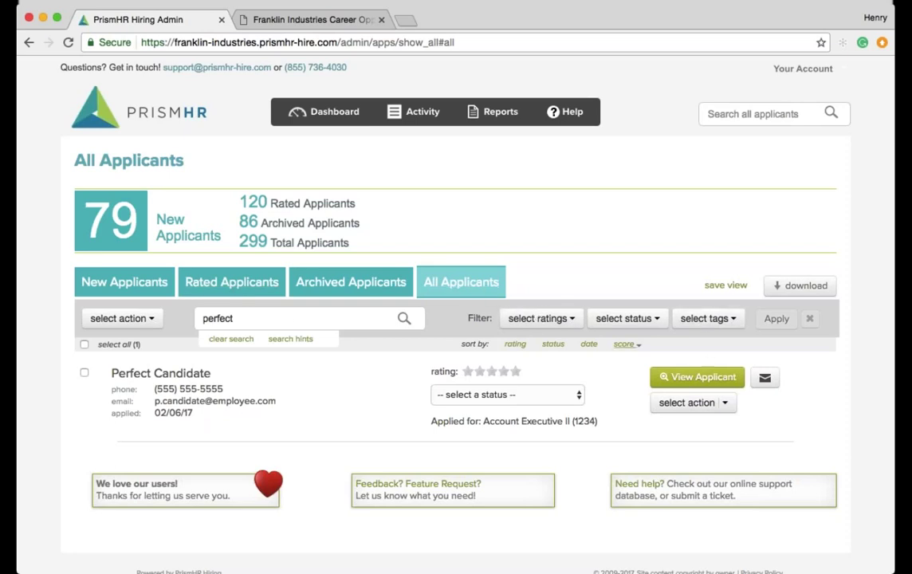
left_click(294, 319)
left_click(702, 383)
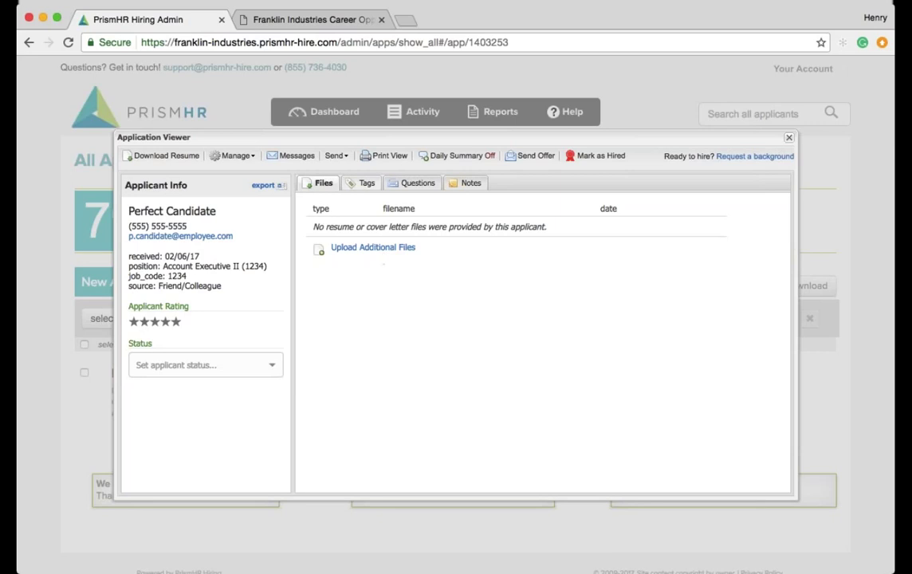
Add the tags "skill", "add" and "just" to the open applicant.
left_click(363, 183)
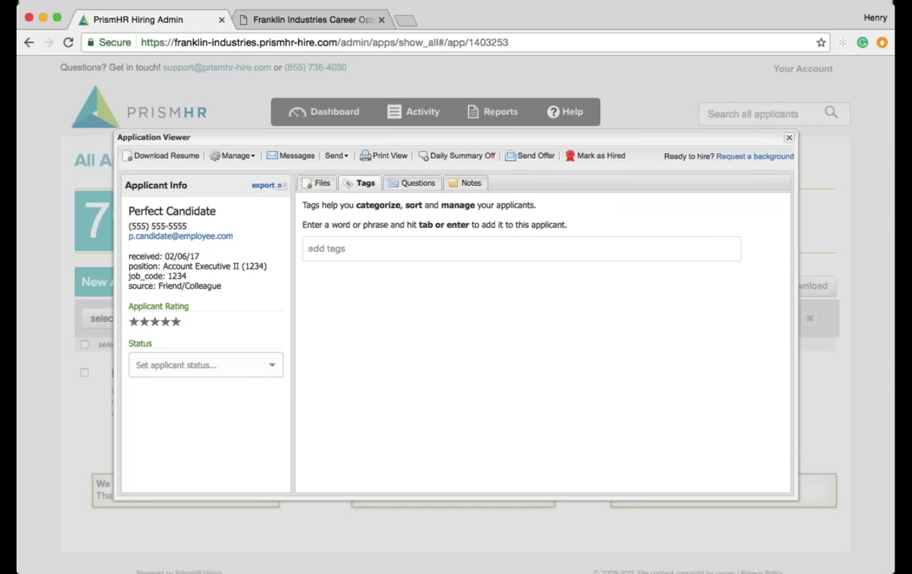
left_click(326, 248)
type("kill")
key("BackSpace")
key("BackSpace")
key("BackSpace")
key("BackSpace")
type("skill")
key("Return")
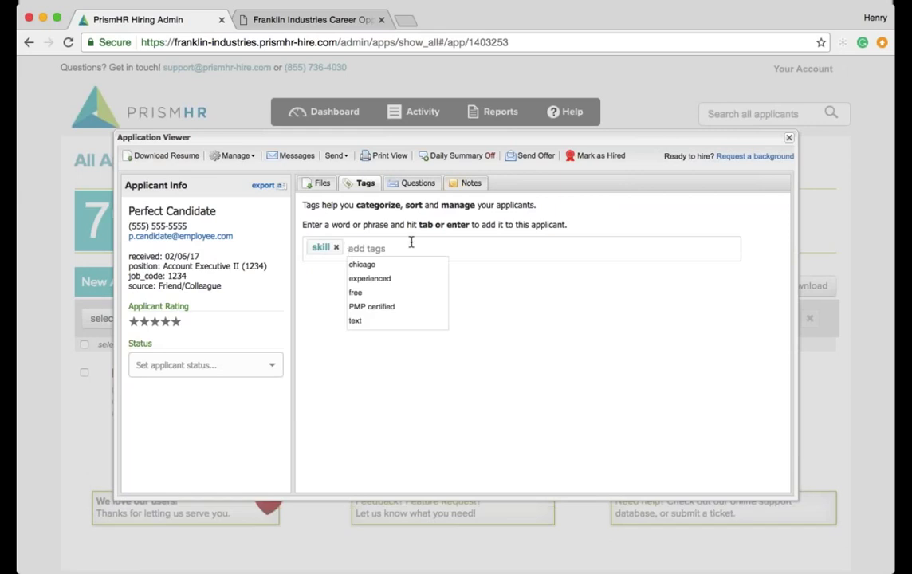
type("add")
key("Return")
type("just")
key("Return")
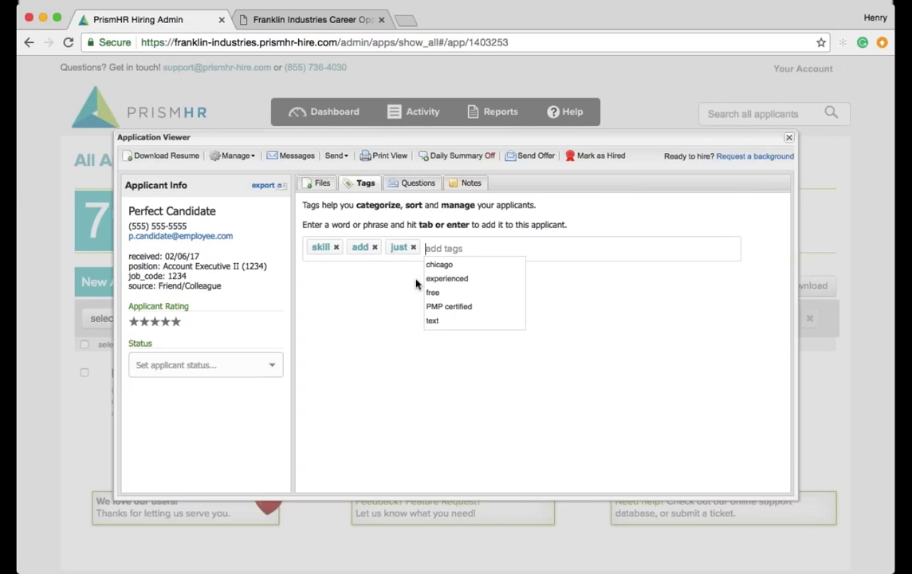
Examine the applicant's answers to the application questions and the notes history.
left_click(417, 183)
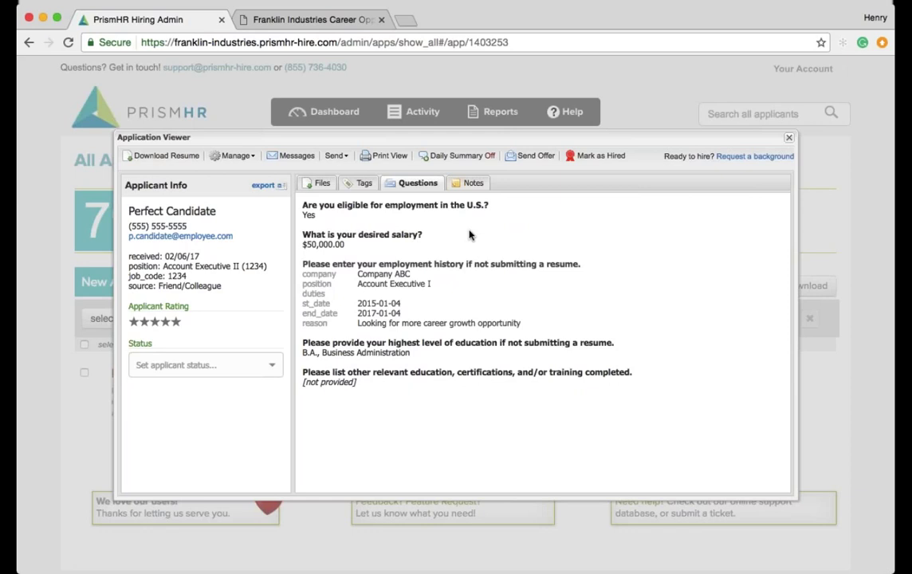
left_click(471, 183)
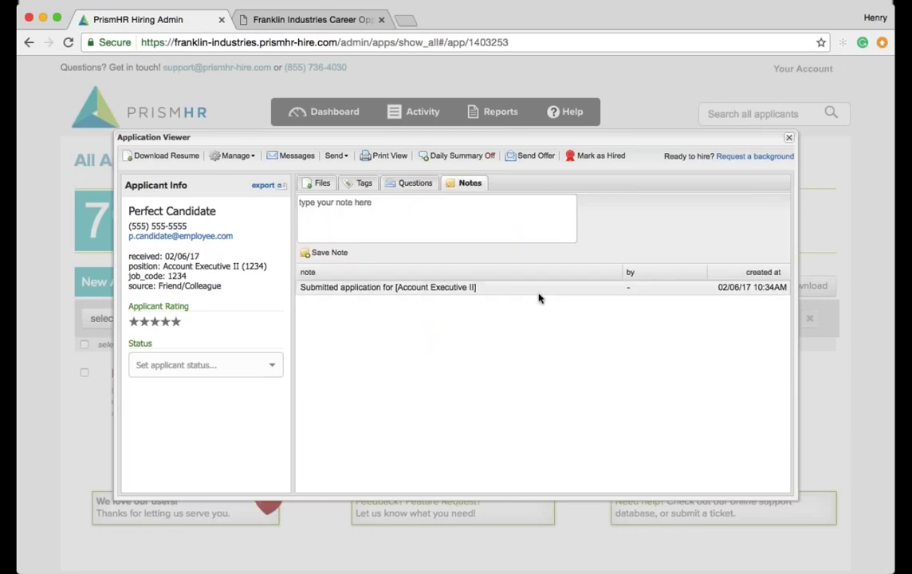
Rate the open applicant five stars and set the applicant's status to Schedule phone interview.
left_click(177, 322)
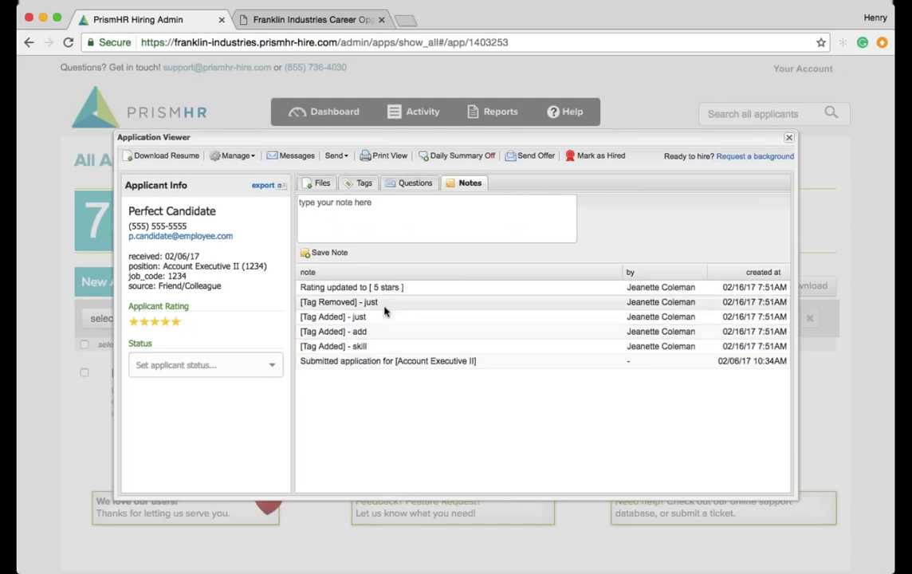
left_click(221, 367)
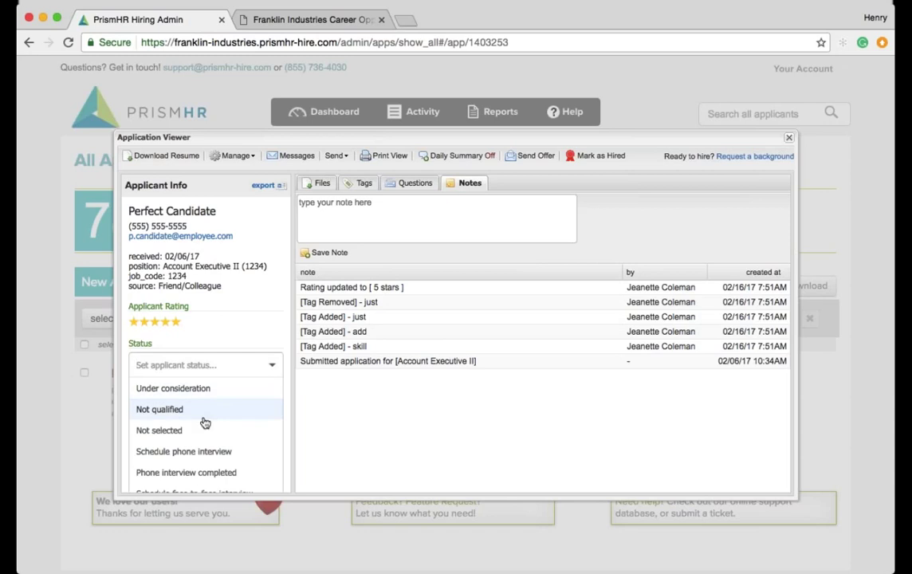
left_click(199, 454)
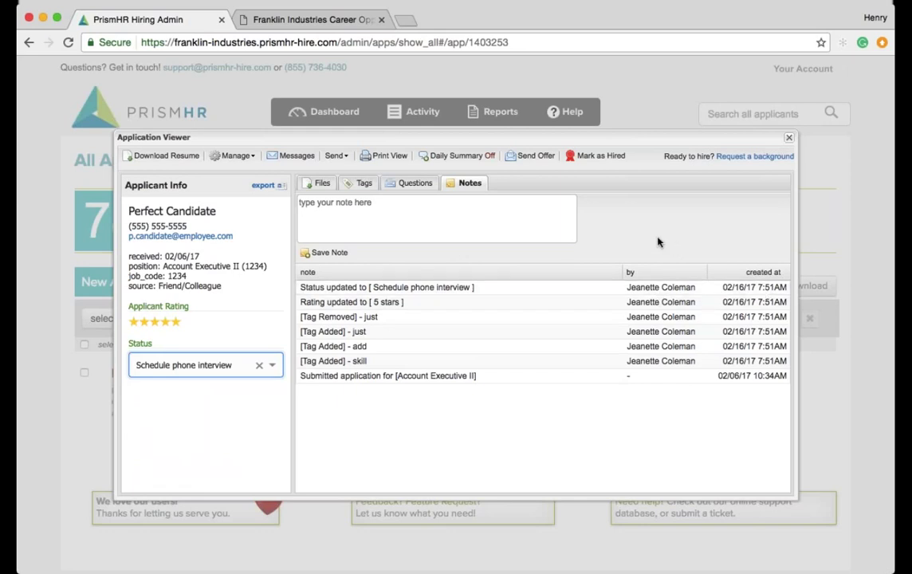
Preview a new message to the applicant with the Meeting Request template, and close it without sending.
left_click(287, 157)
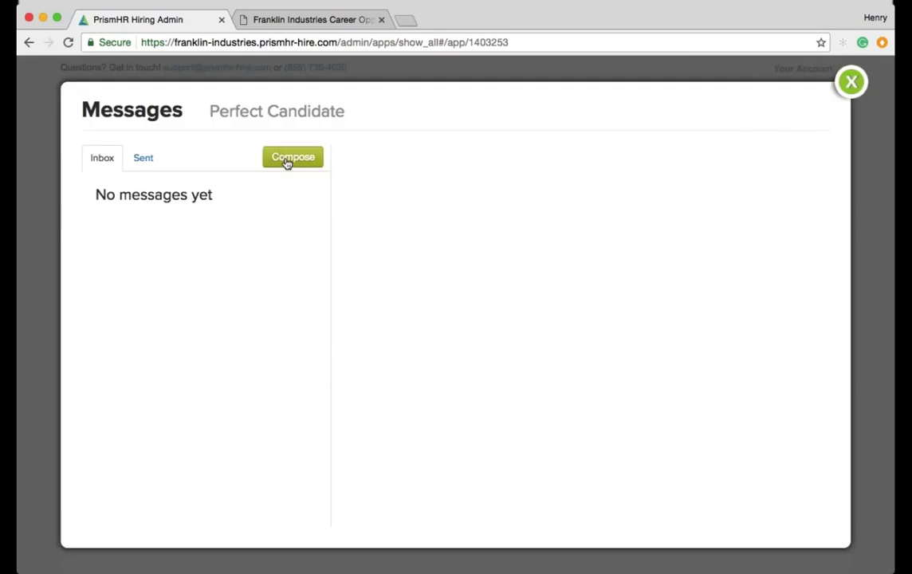
left_click(287, 158)
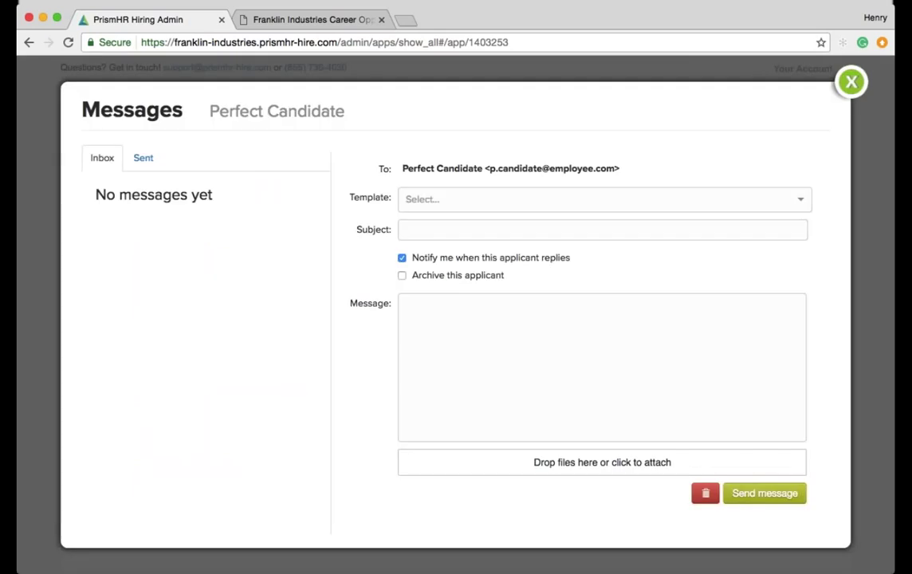
left_click(488, 199)
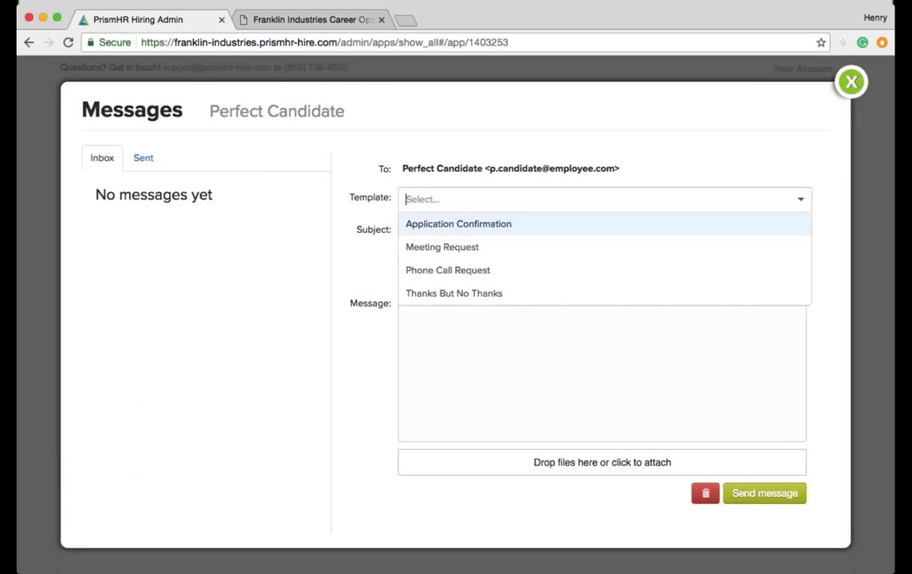
left_click(477, 251)
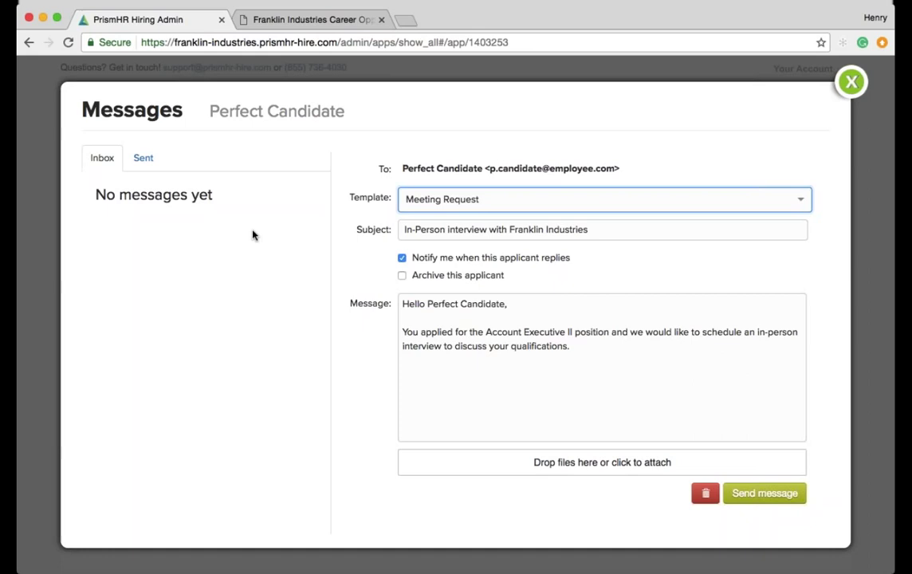
left_click(850, 81)
Draft a Meeting Request interview invitation with a second interviewer added, close it without sending, and view the other send options.
left_click(335, 156)
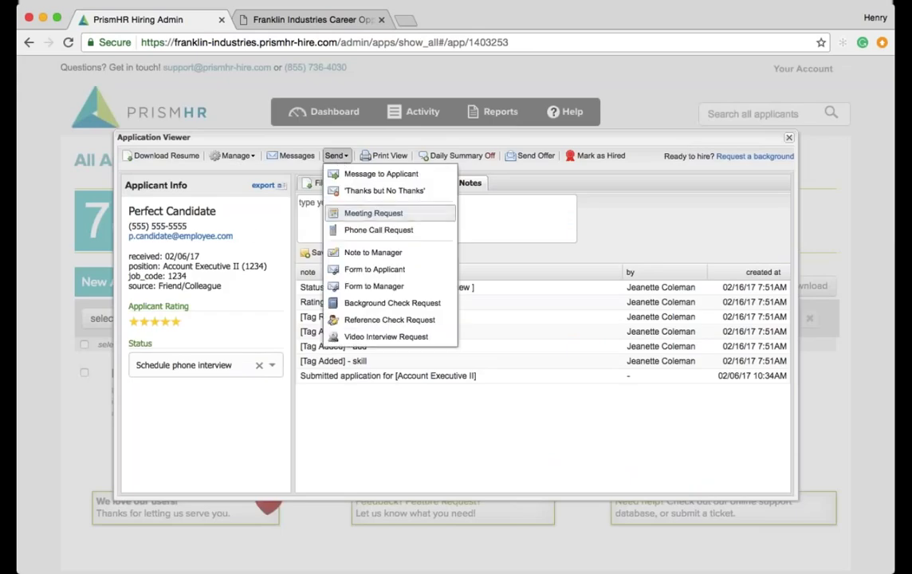
left_click(386, 215)
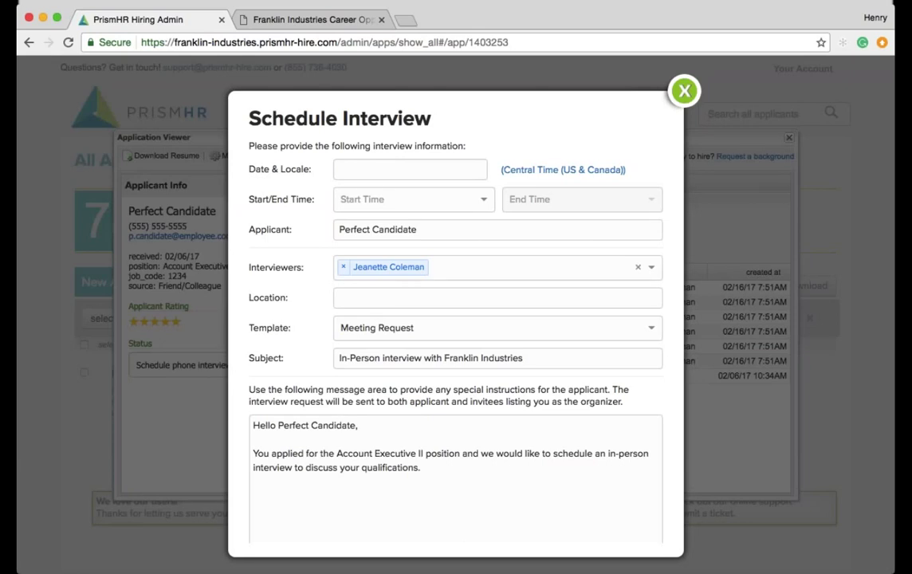
left_click(652, 268)
left_click(475, 335)
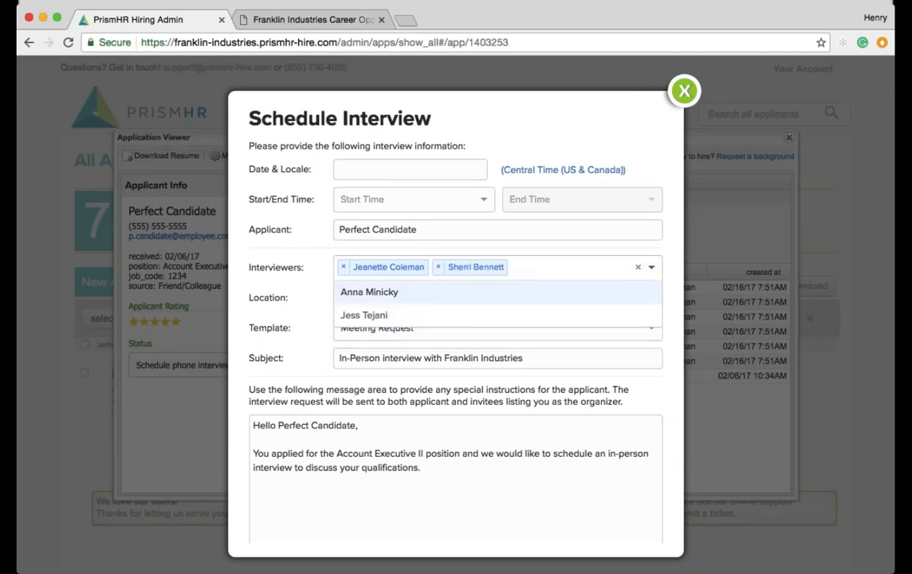
key("Tab")
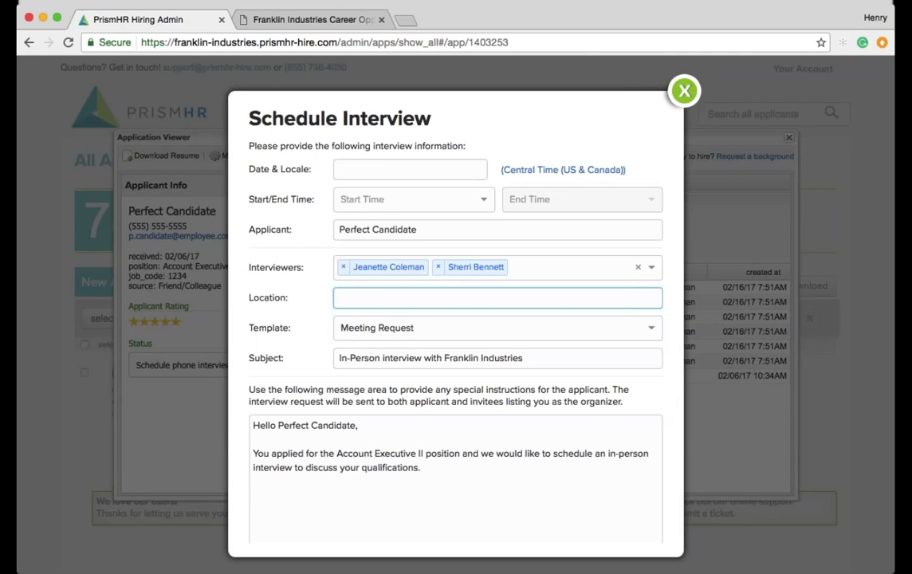
scroll(455, 319, "down", 3)
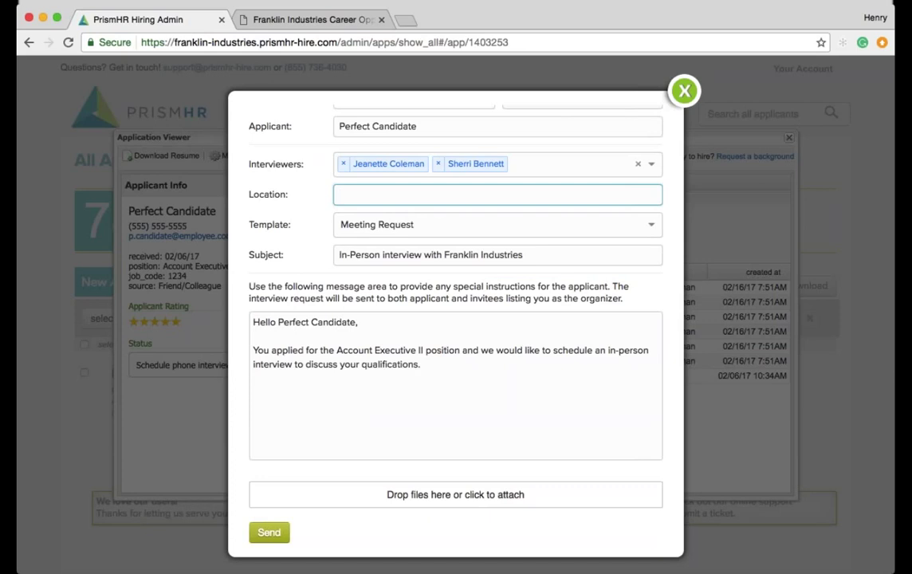
left_click(684, 90)
left_click(334, 155)
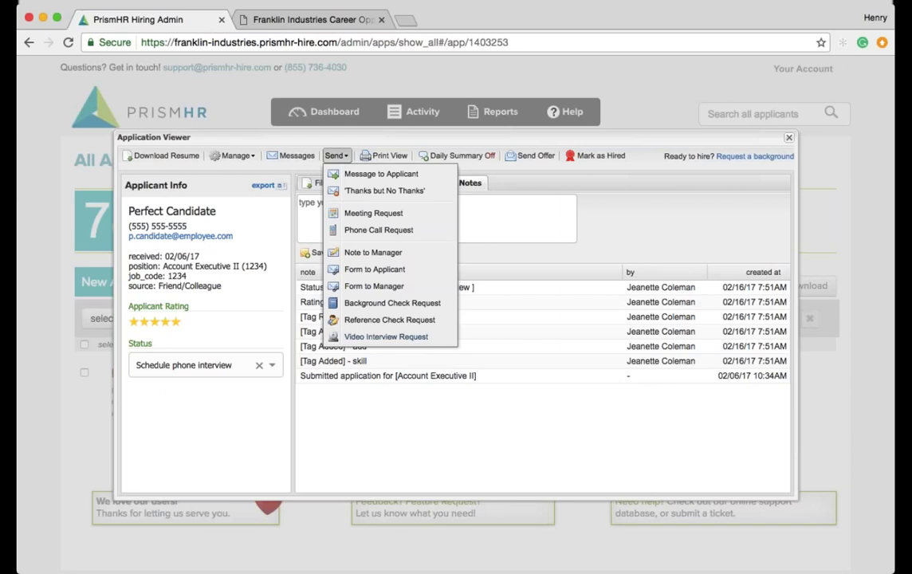
left_click(638, 227)
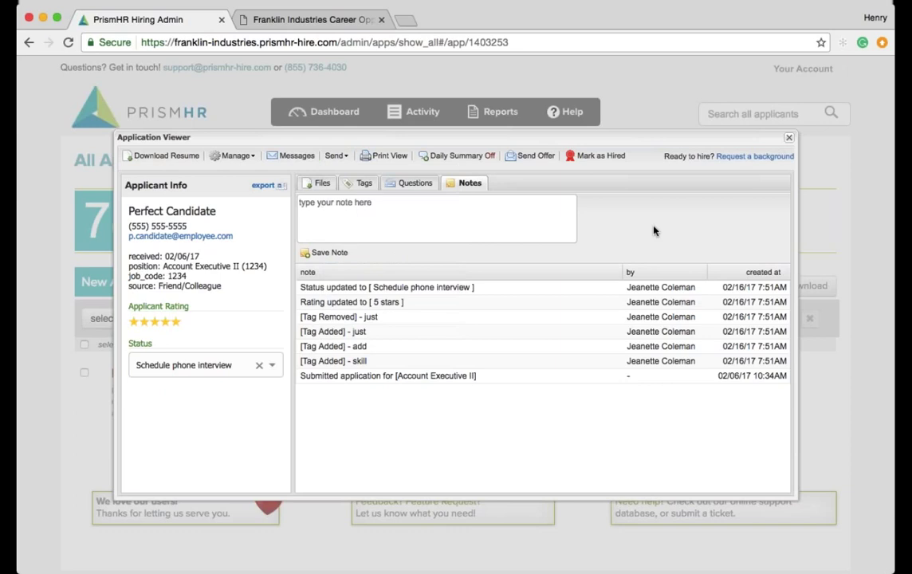
Walk through the applicant's offer letter wizard up to the Review & Send page, and close it without saving or sending.
left_click(536, 157)
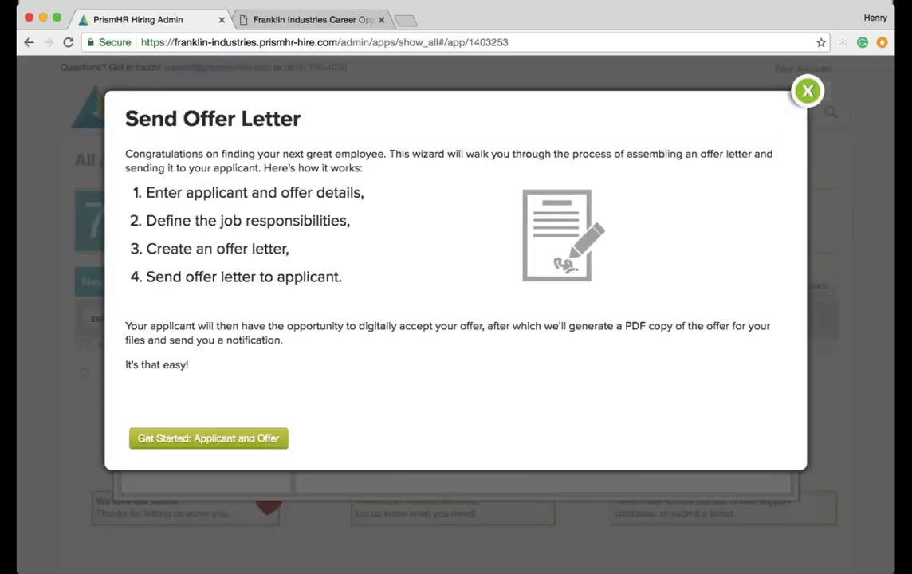
left_click(208, 438)
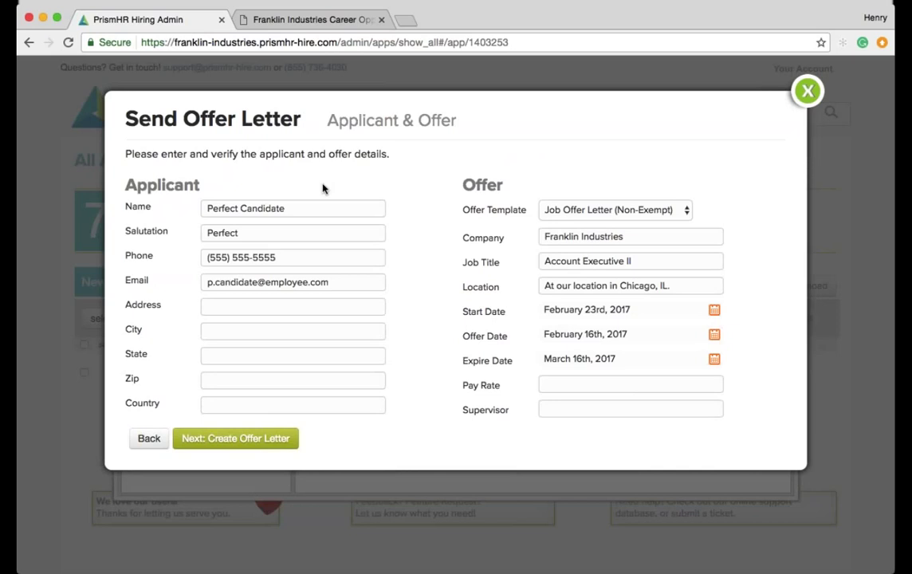
key("Tab")
key("Tab")
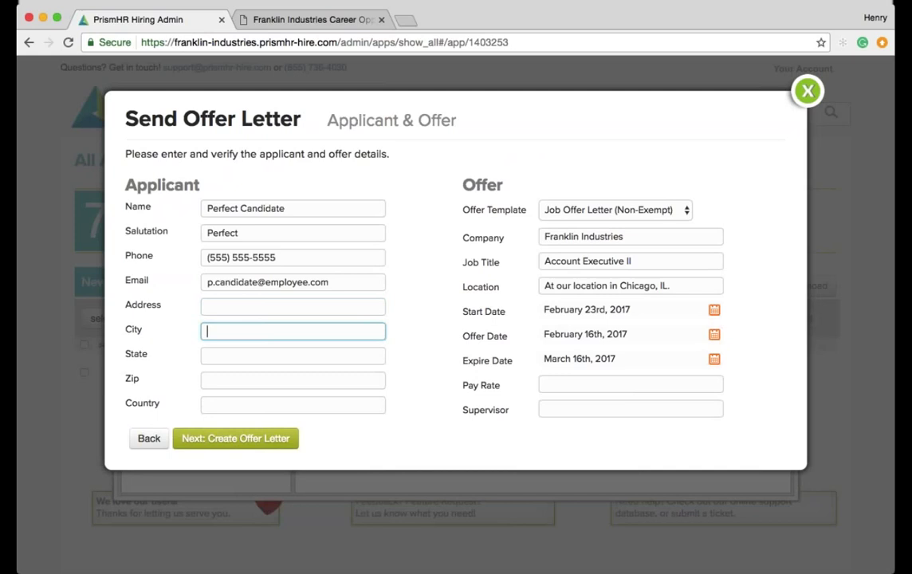
left_click(235, 438)
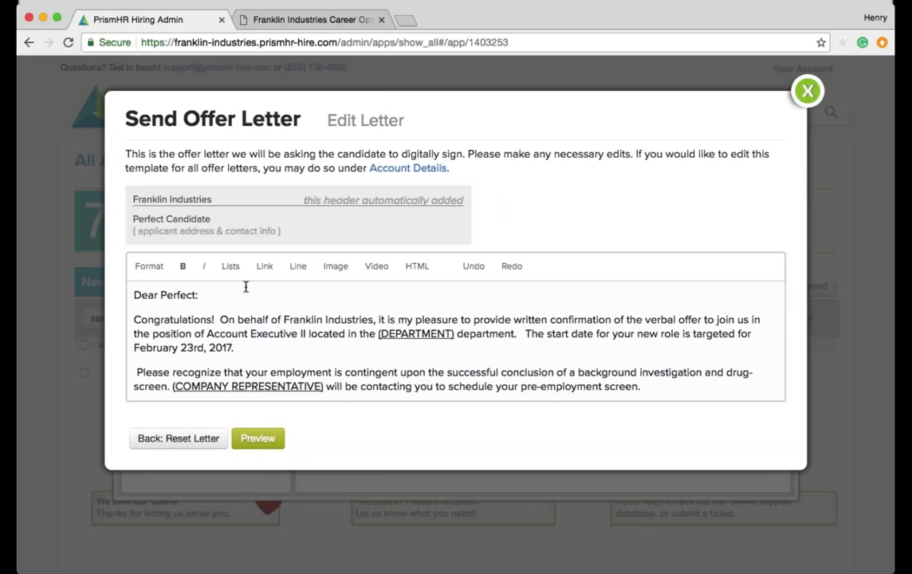
left_click(271, 440)
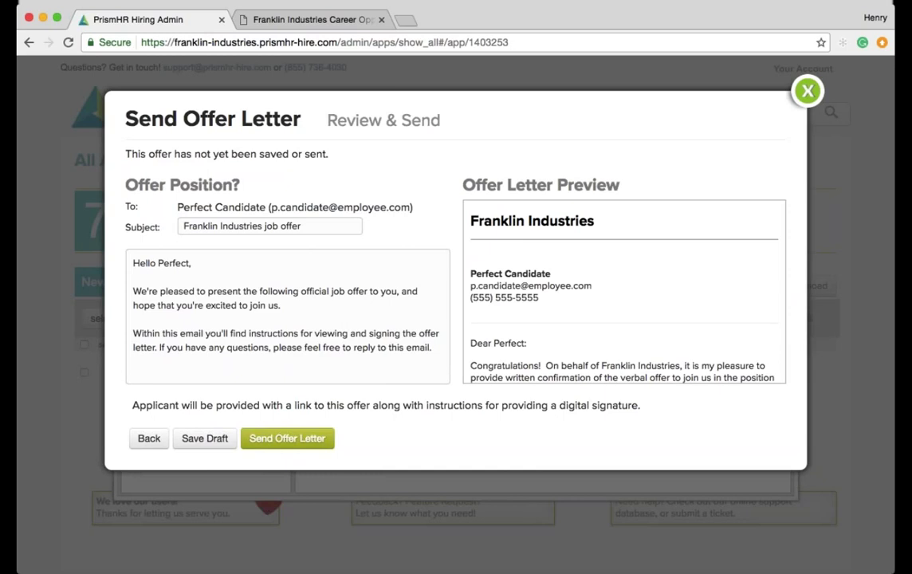
key("Escape")
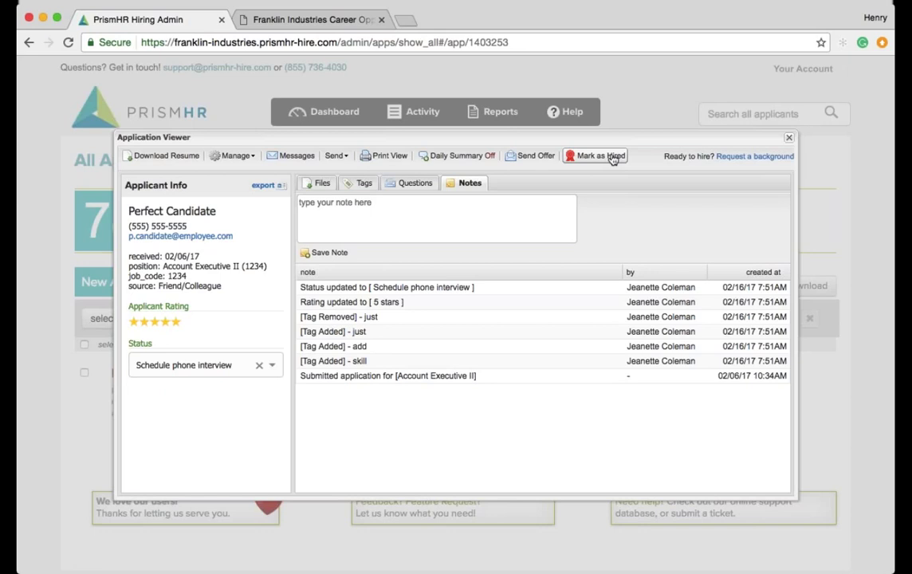
Close the application viewer and clear the "perfect" search from the All Applicants list.
left_click(788, 137)
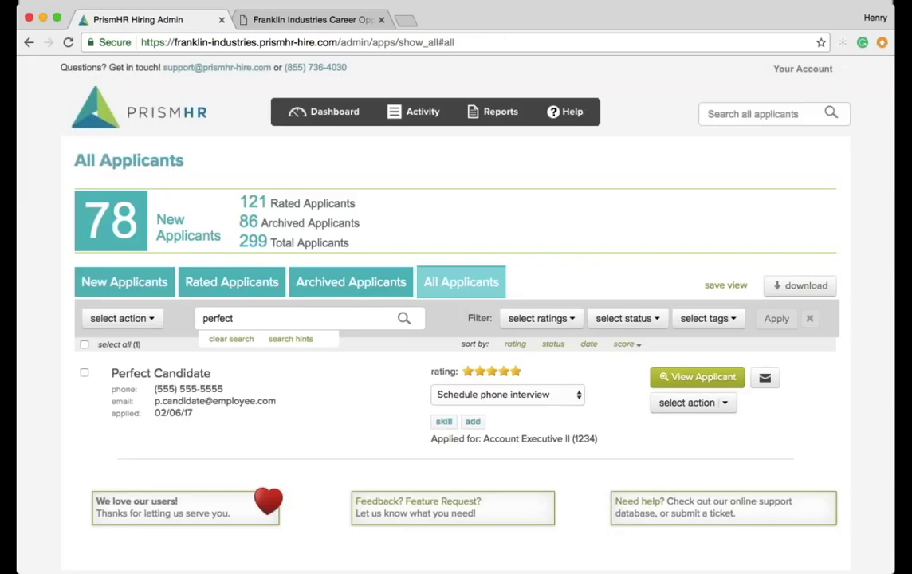
left_click(229, 339)
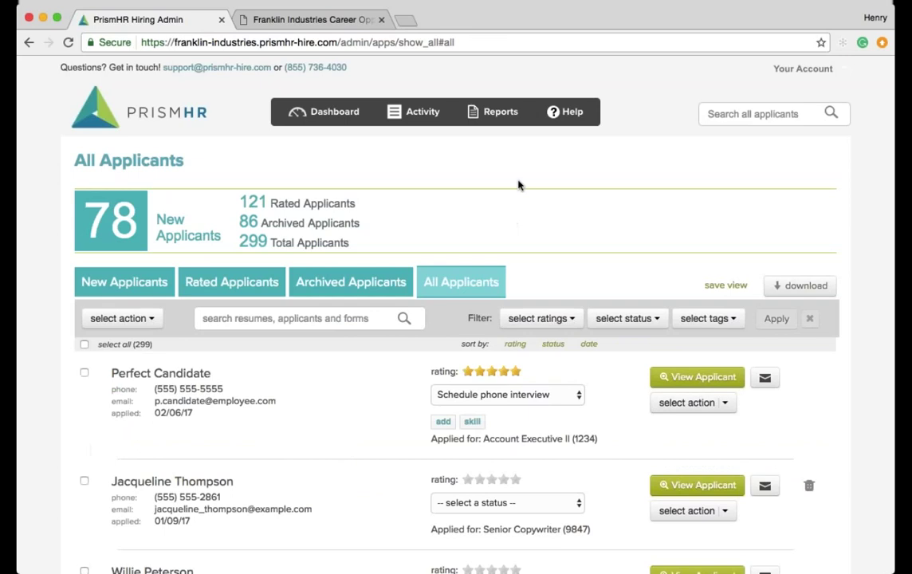
Examine the Applicant Analytics report, including application trend, applicant sources, process and status breakdowns, and data download options.
left_click(501, 116)
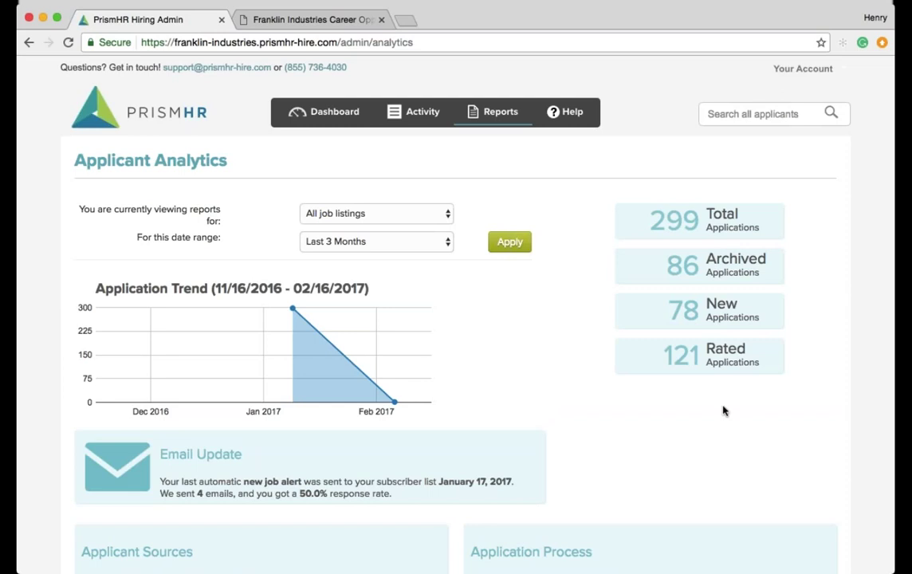
scroll(683, 362, "down", 1)
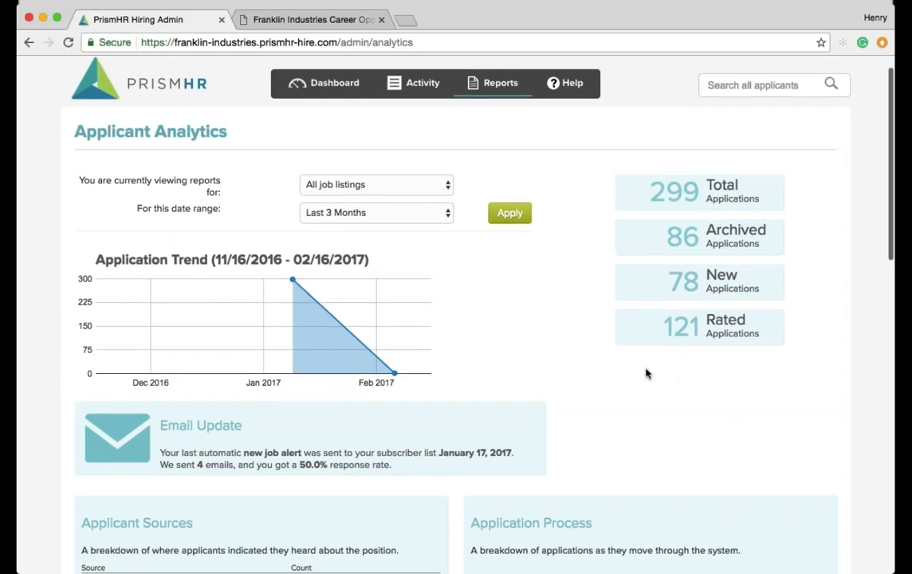
scroll(529, 352, "down", 3)
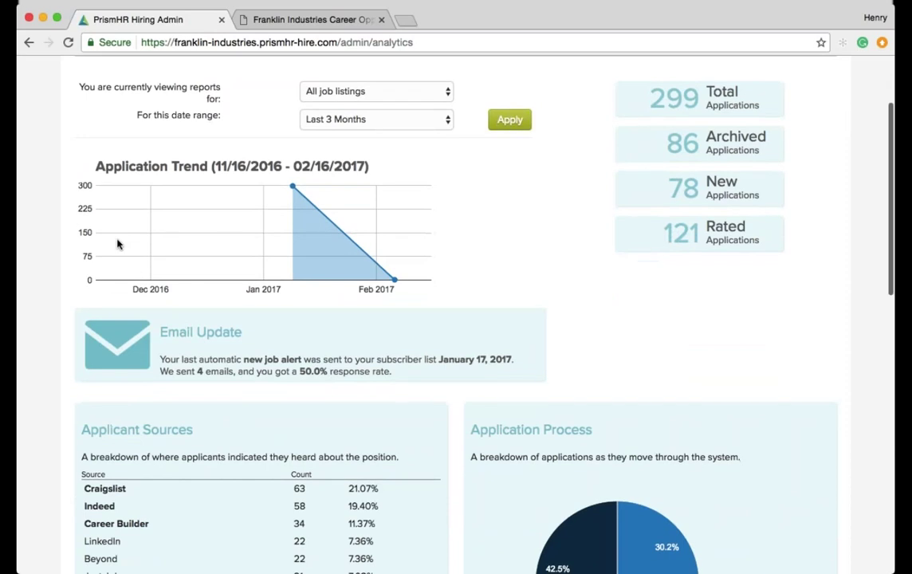
scroll(406, 243, "down", 3)
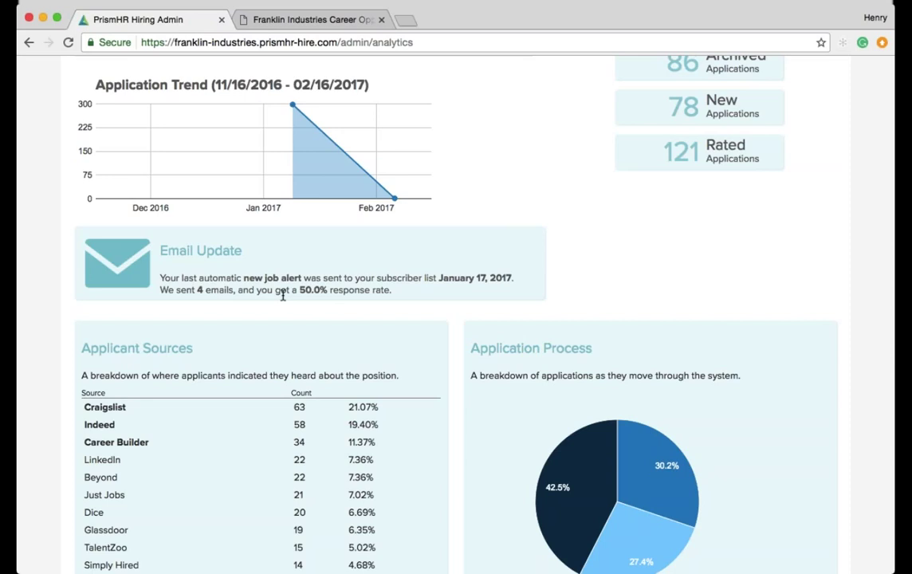
scroll(282, 295, "down", 3)
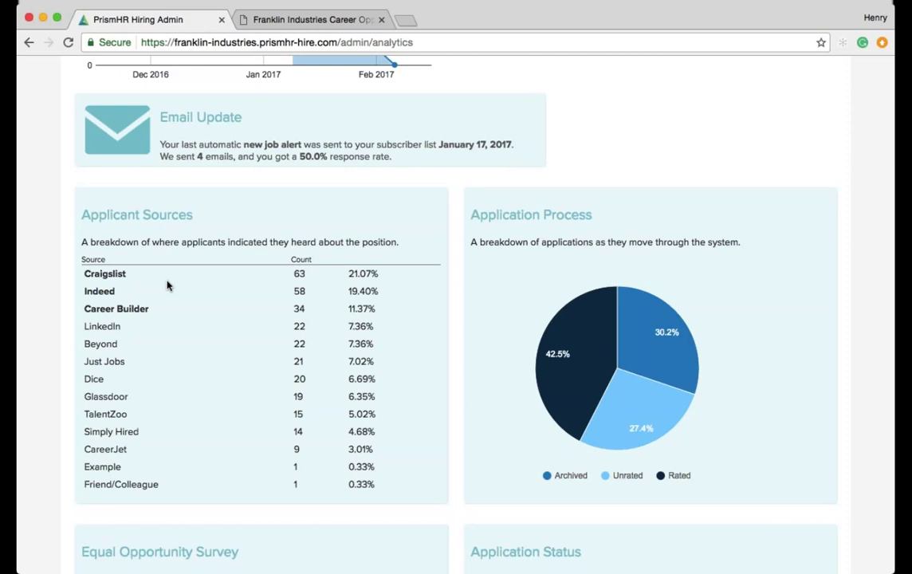
scroll(167, 284, "down", 1)
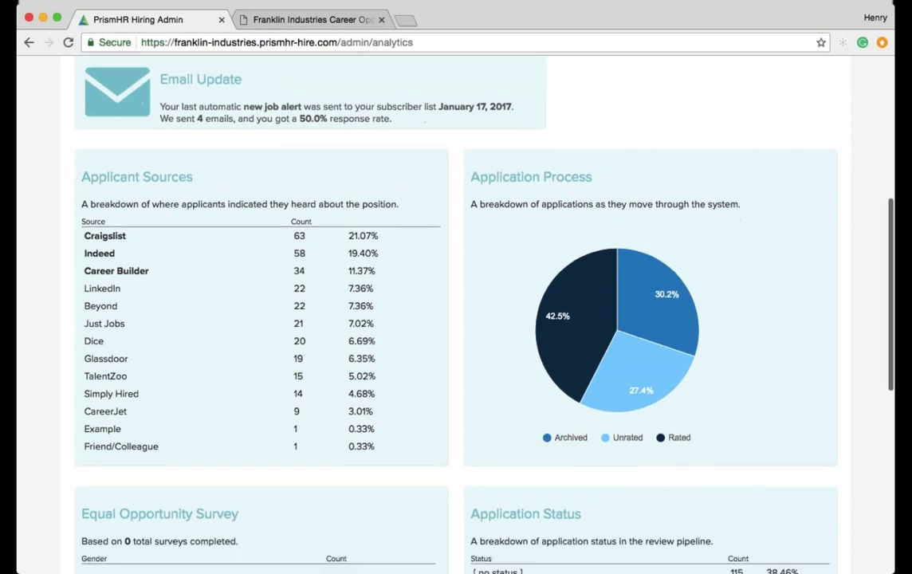
mouse_move(635, 356)
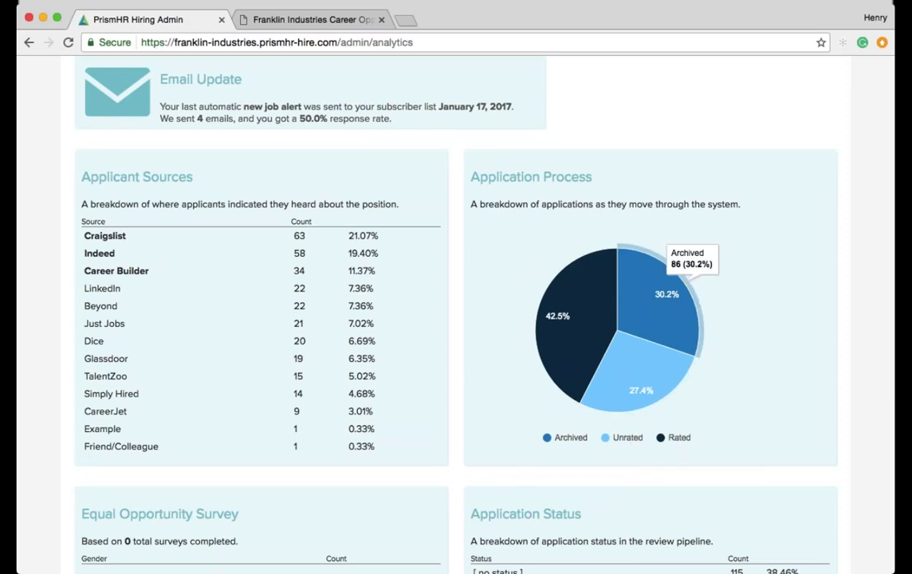
scroll(768, 320, "down", 5)
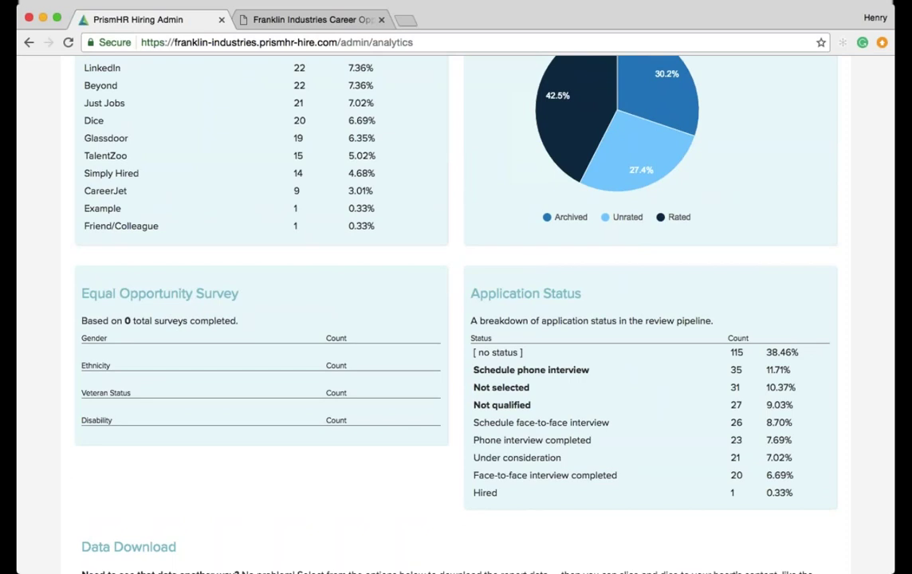
scroll(456, 311, "down", 3)
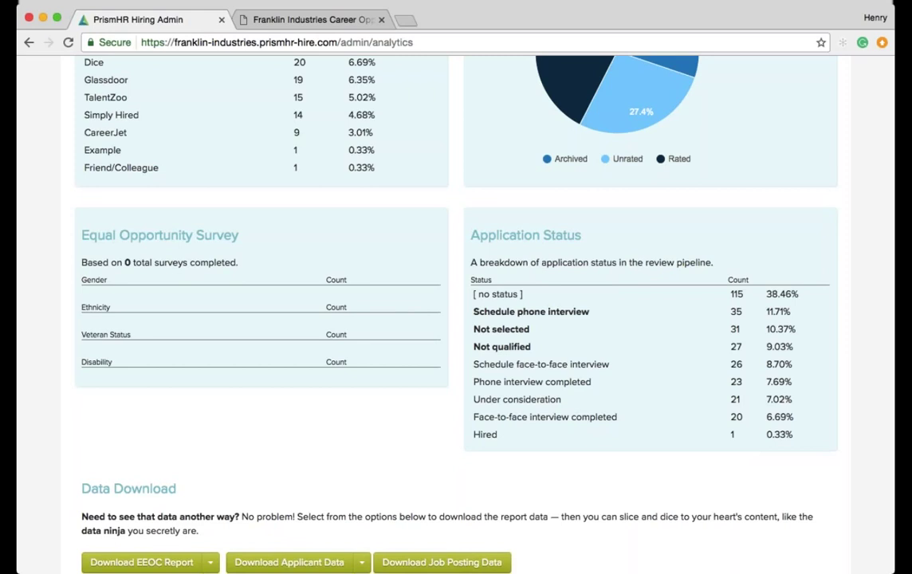
scroll(218, 280, "down", 5)
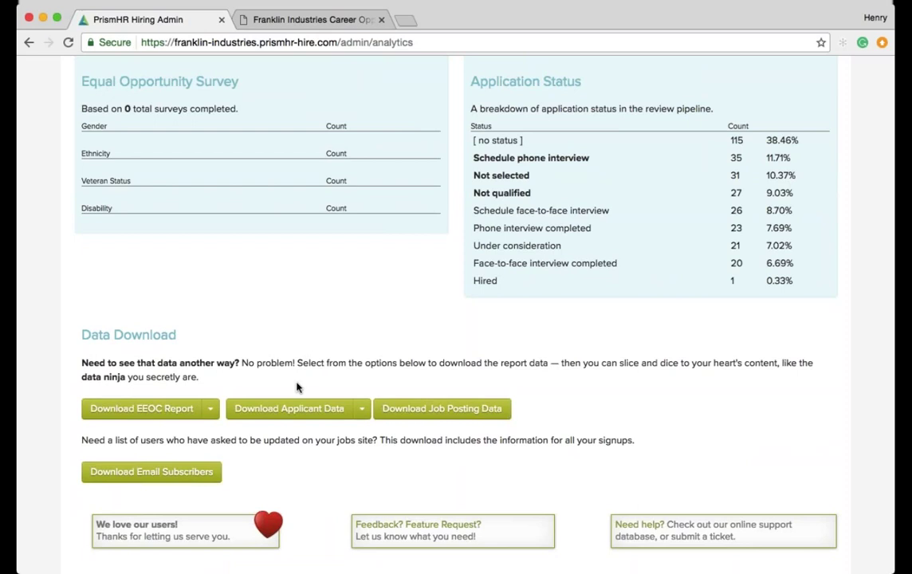
scroll(590, 399, "up", 10)
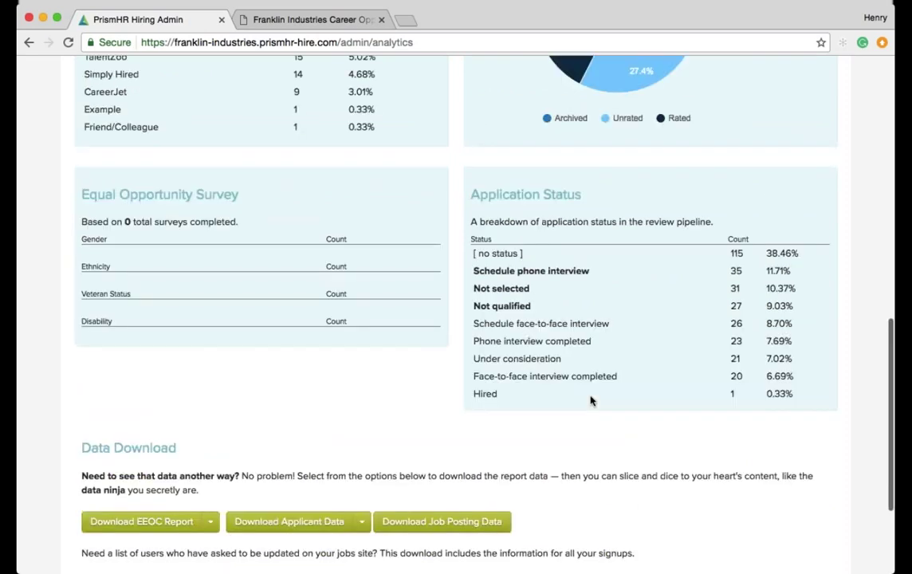
Open the Account Details page of the signed-in account.
left_click(803, 68)
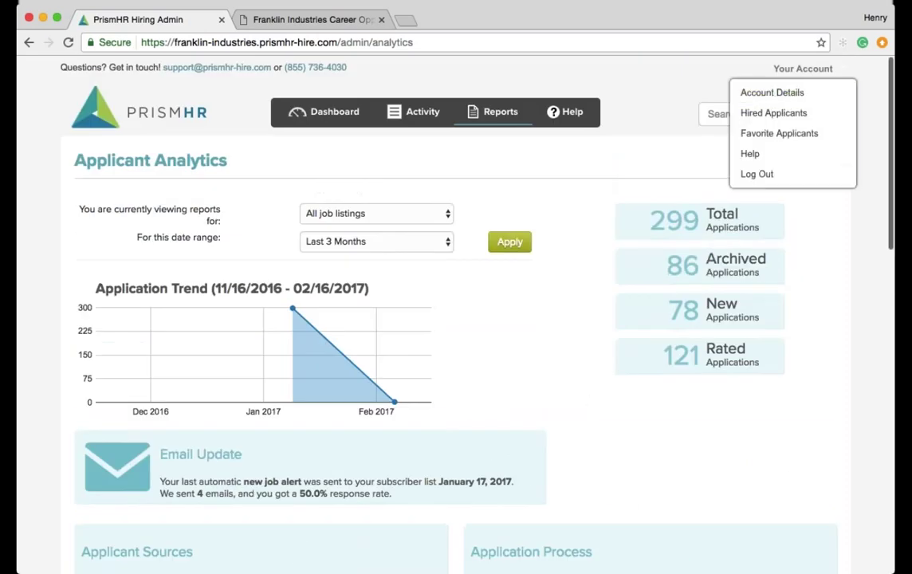
left_click(802, 93)
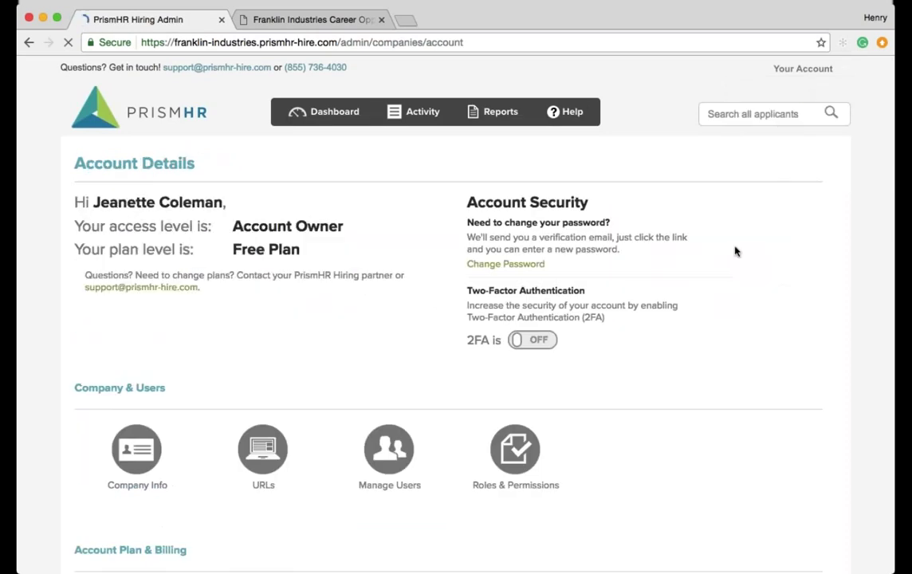
Review the account's company and user, billing, customization and integration settings, and return to the Dashboard.
scroll(735, 251, "down", 5)
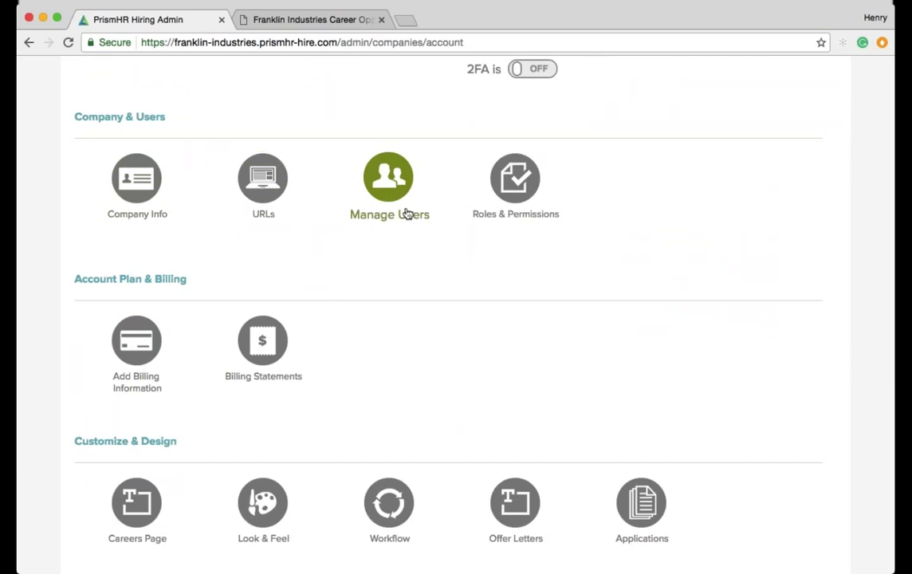
scroll(467, 279, "down", 2)
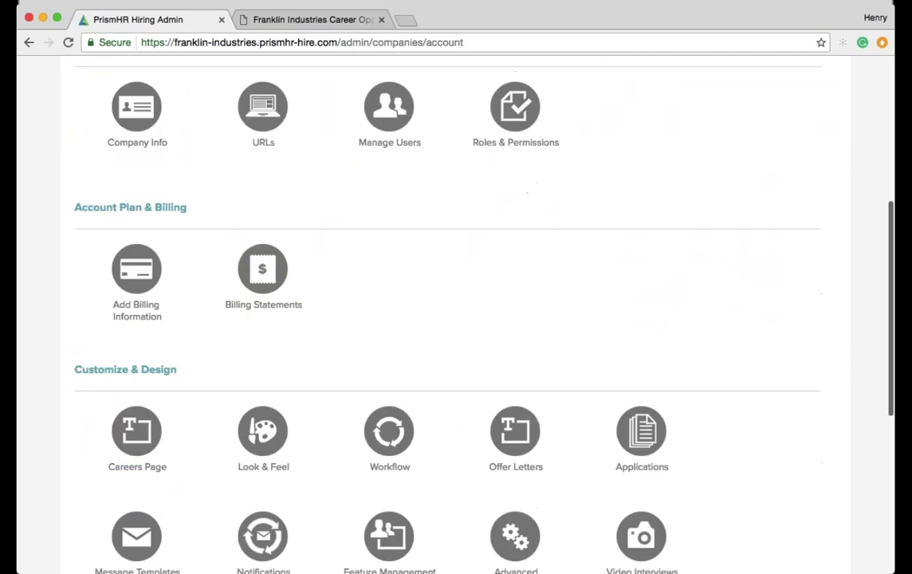
scroll(468, 279, "down", 4)
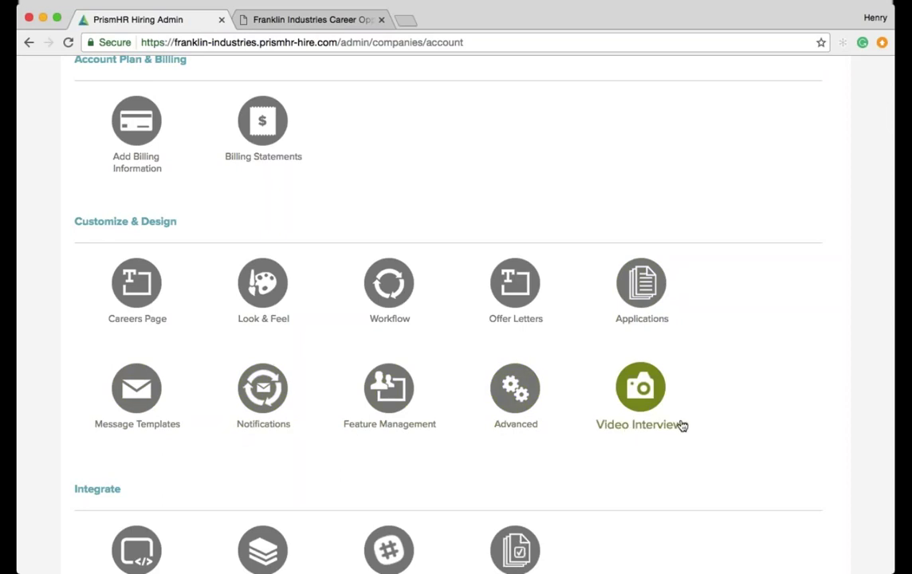
scroll(456, 319, "down", 3)
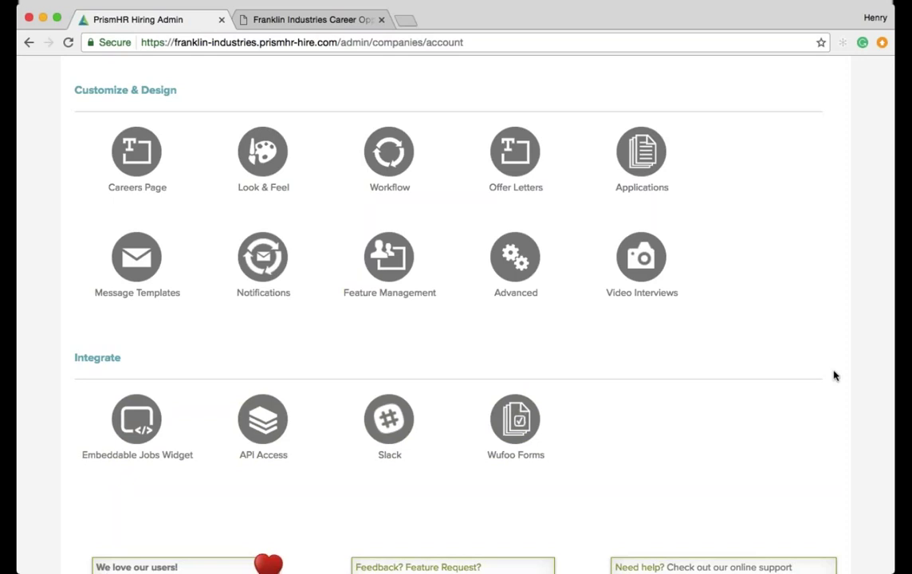
scroll(835, 376, "up", 10)
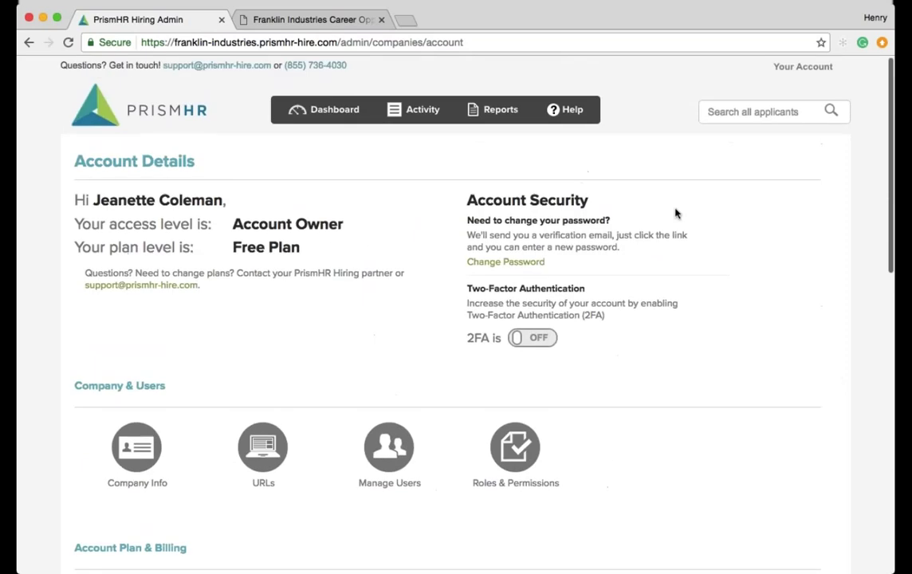
left_click(326, 109)
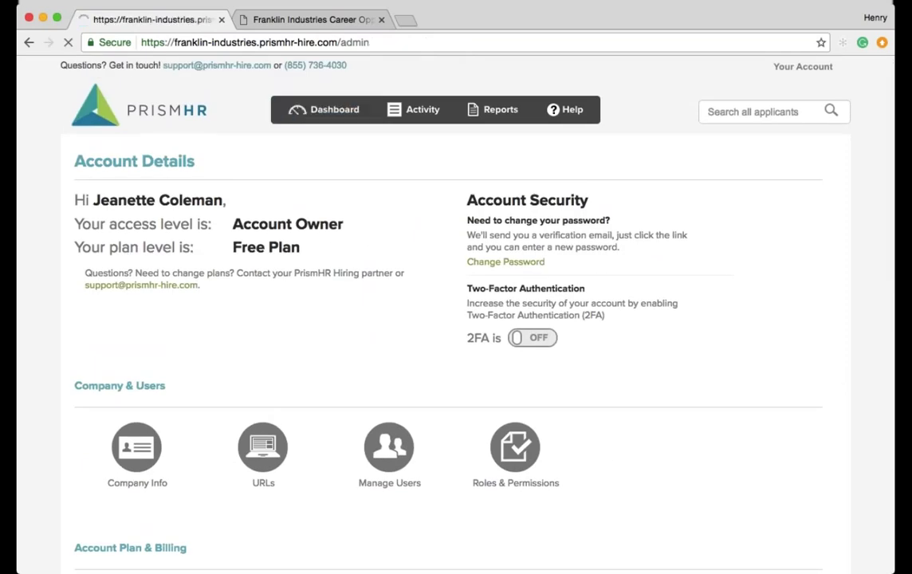